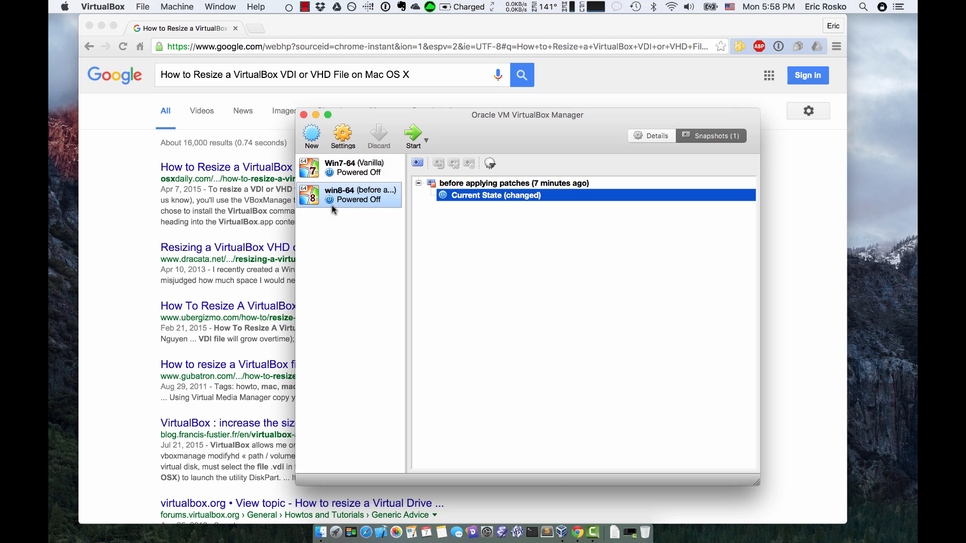
Step: Start the win8-64 virtual machine and sign in to Windows with the account password
{"action": "right_click", "coordinate": [371, 196]}
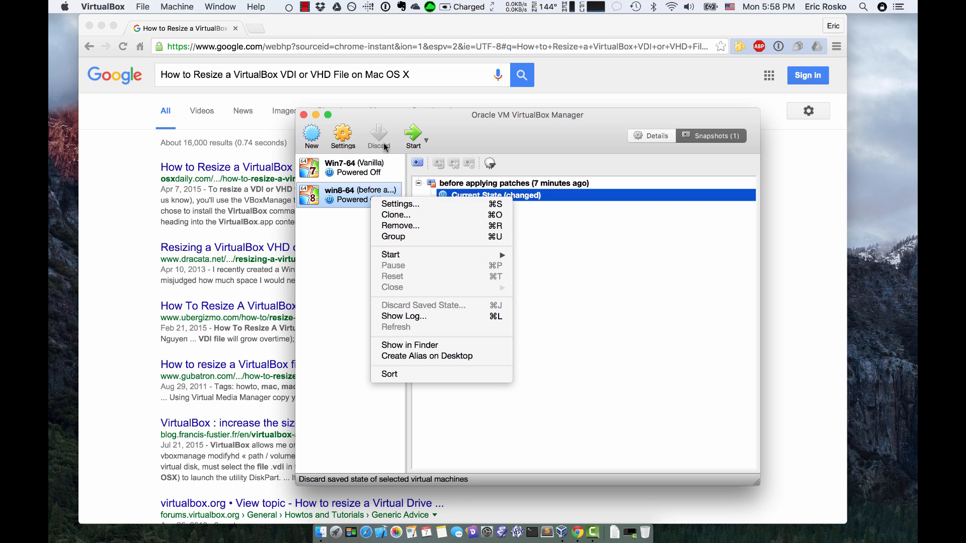
{"action": "left_click", "coordinate": [417, 132]}
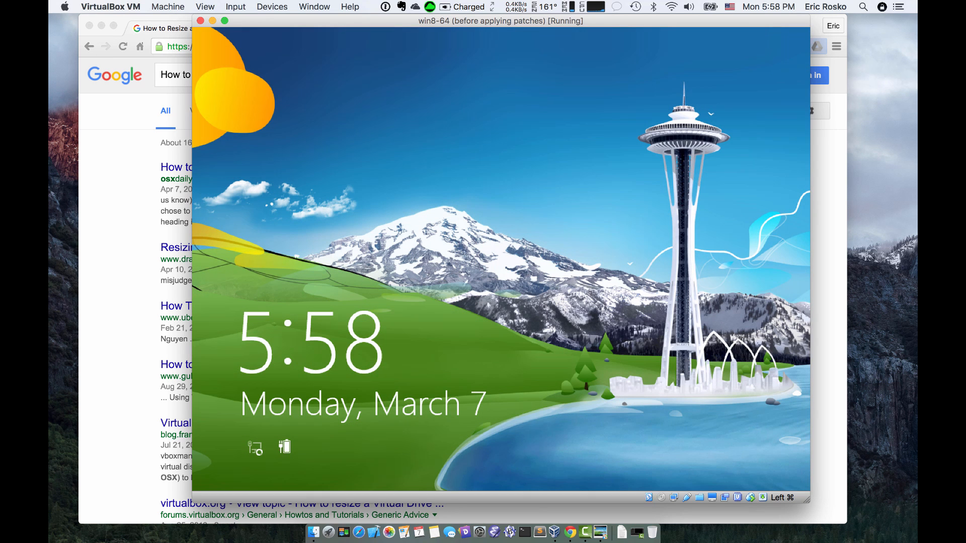
{"action": "left_click", "coordinate": [560, 310]}
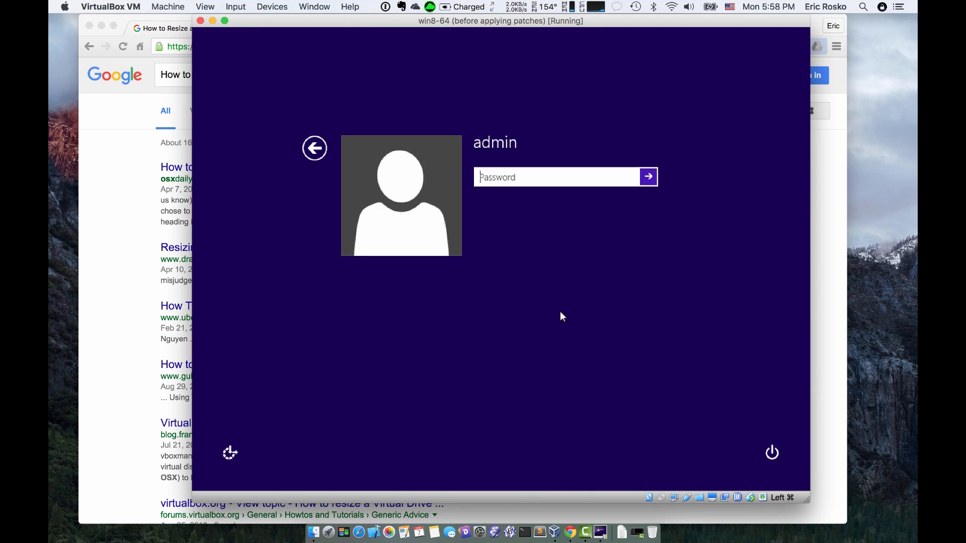
{"action": "type", "text": "****"}
{"action": "key", "text": "Return"}
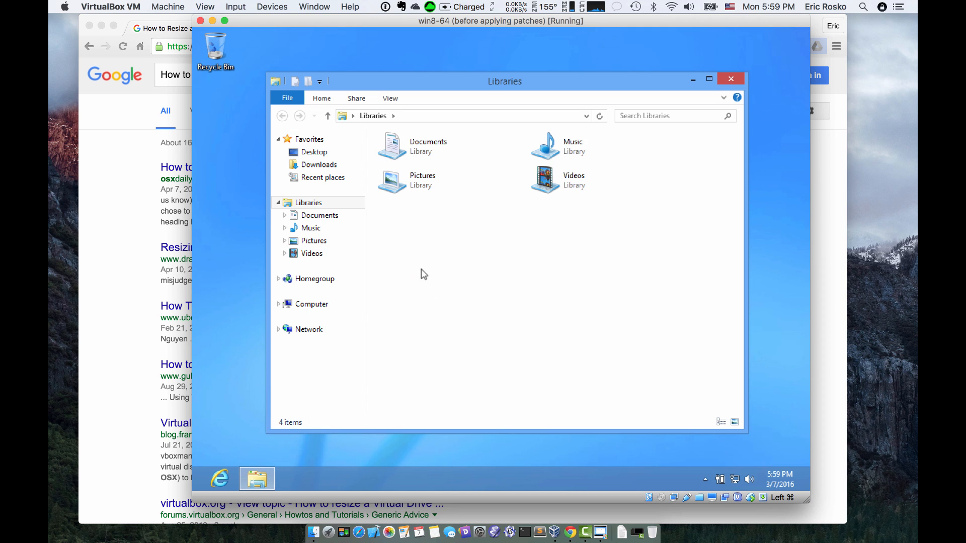
Step: Check the free space on the Windows C: drive in the Computer view, and close the window
{"action": "left_click", "coordinate": [318, 307]}
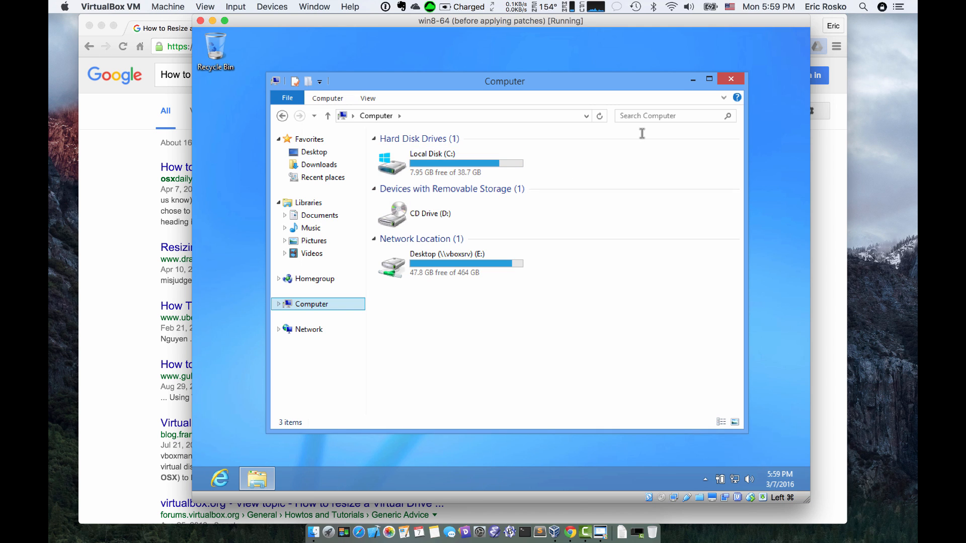
{"action": "left_click", "coordinate": [732, 79]}
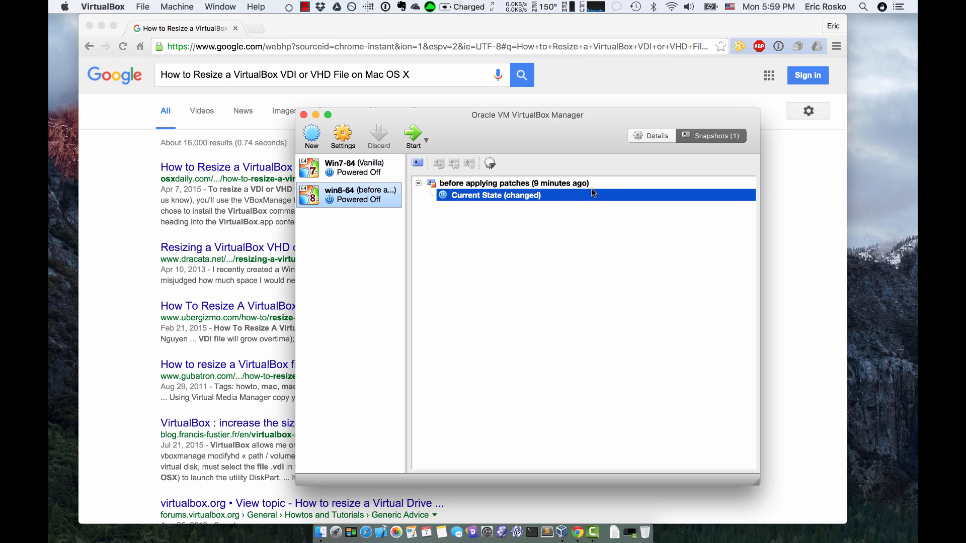
Step: Delete the "before applying patches" snapshot of the win8-64 virtual machine
{"action": "left_click", "coordinate": [561, 183]}
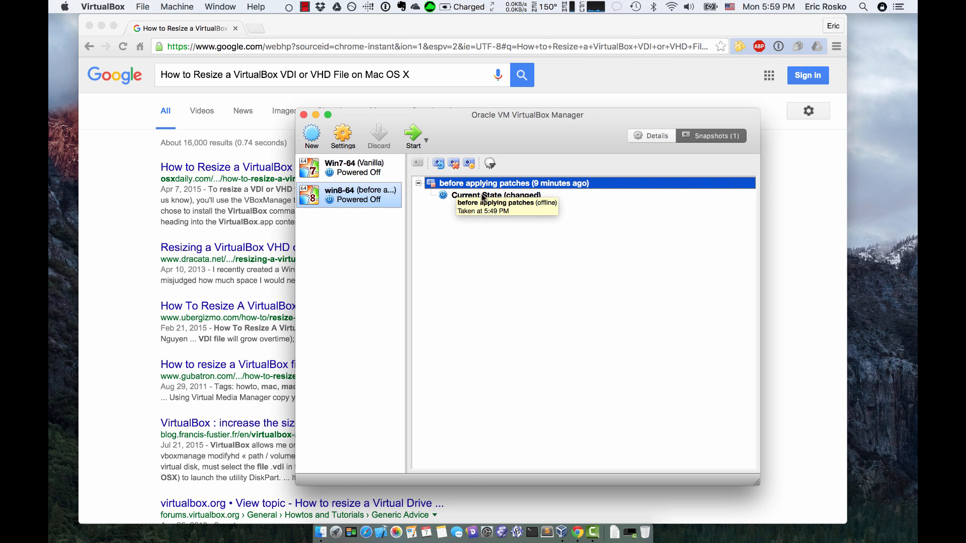
{"action": "left_click", "coordinate": [453, 165]}
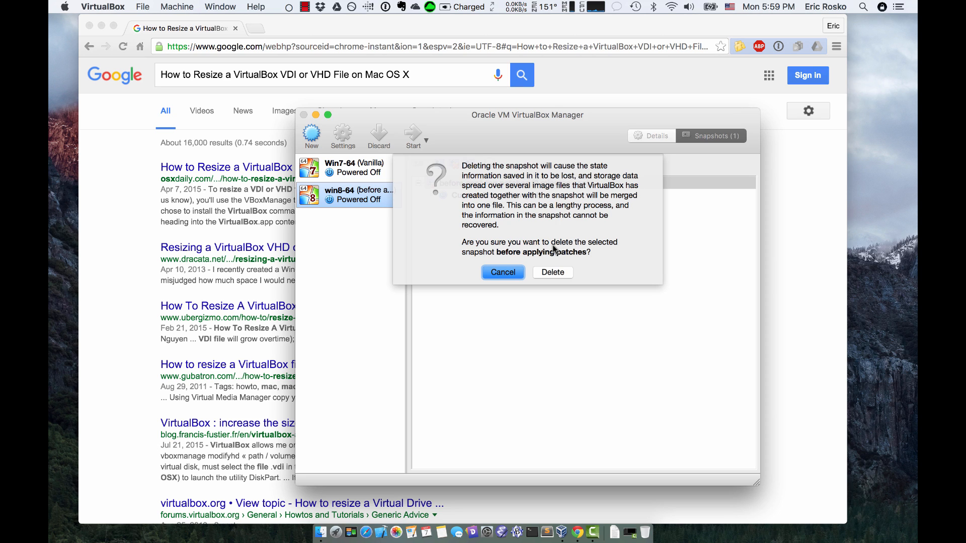
{"action": "left_click", "coordinate": [552, 272]}
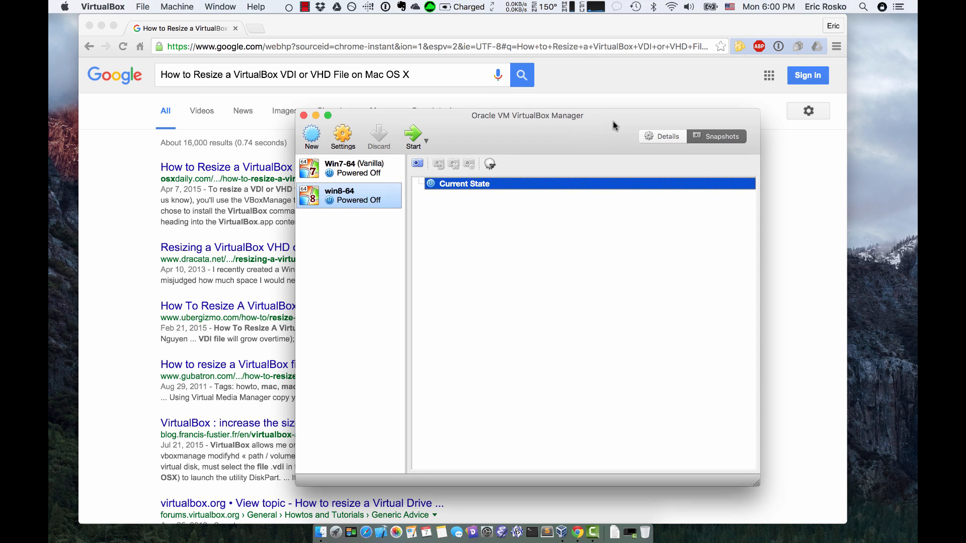
Step: Open the OSXDaily article "How to Resize a VirtualBox VDI or VHD File on Mac OS X" at its VBoxManage commands
{"action": "left_click_drag", "start_coordinate": [611, 115], "coordinate": [621, 135]}
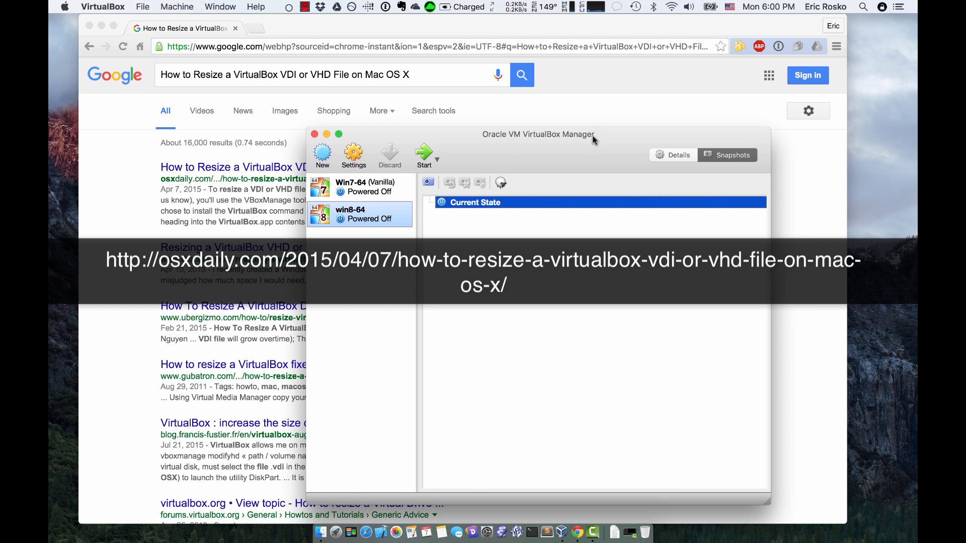
{"action": "left_click", "coordinate": [594, 95]}
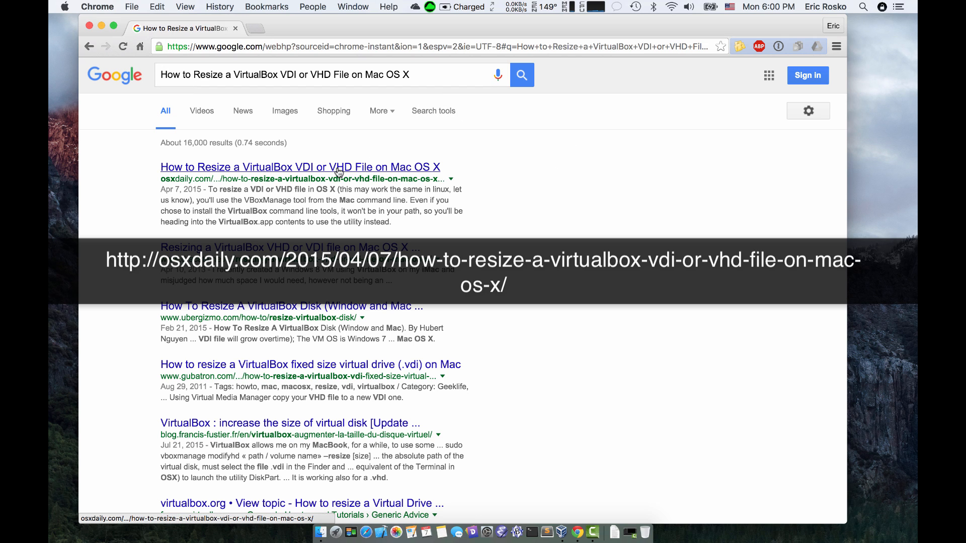
{"action": "left_click", "coordinate": [263, 168]}
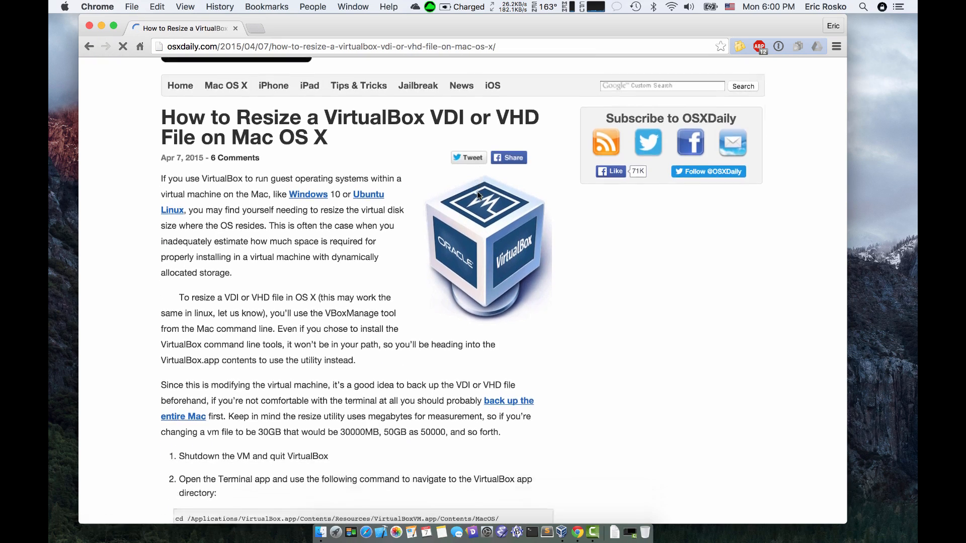
{"action": "scroll", "coordinate": [477, 192], "scroll_direction": "down", "scroll_amount": 5}
{"action": "scroll", "coordinate": [477, 192], "scroll_direction": "down", "scroll_amount": 3}
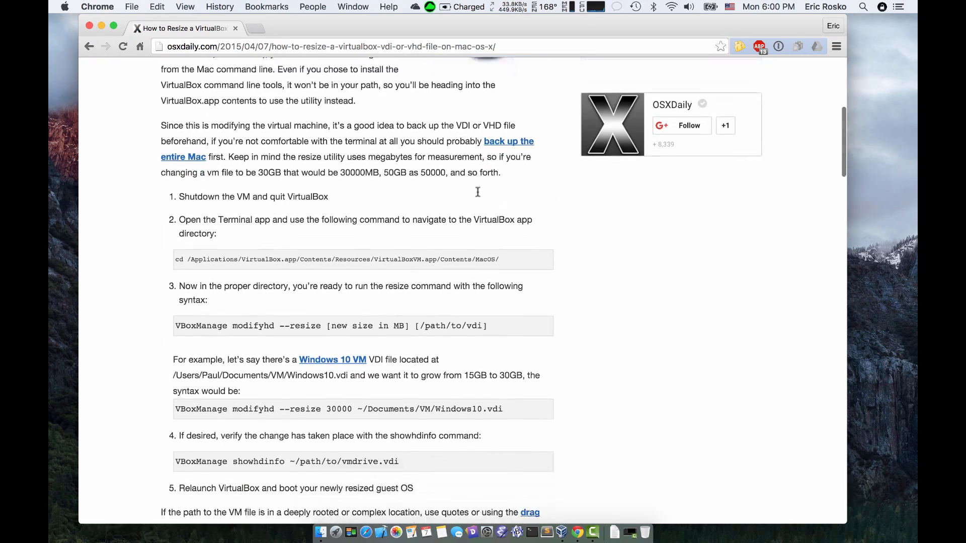
{"action": "scroll", "coordinate": [478, 191], "scroll_direction": "down", "scroll_amount": 2}
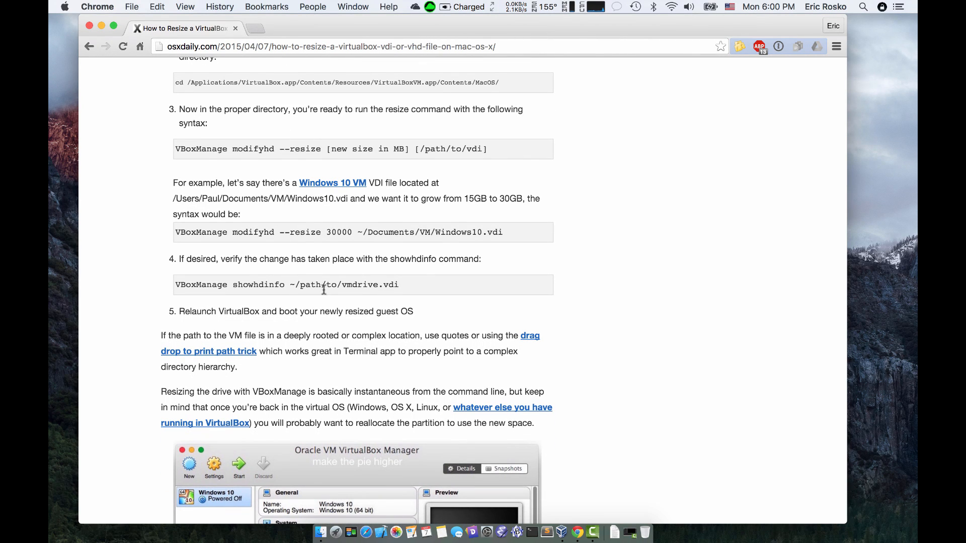
Step: Examine the showhdinfo command and its VDI path argument in step 4 of the article
{"action": "double_click", "coordinate": [194, 285]}
{"action": "left_click", "coordinate": [259, 285]}
{"action": "triple_click", "coordinate": [260, 285]}
{"action": "double_click", "coordinate": [263, 285]}
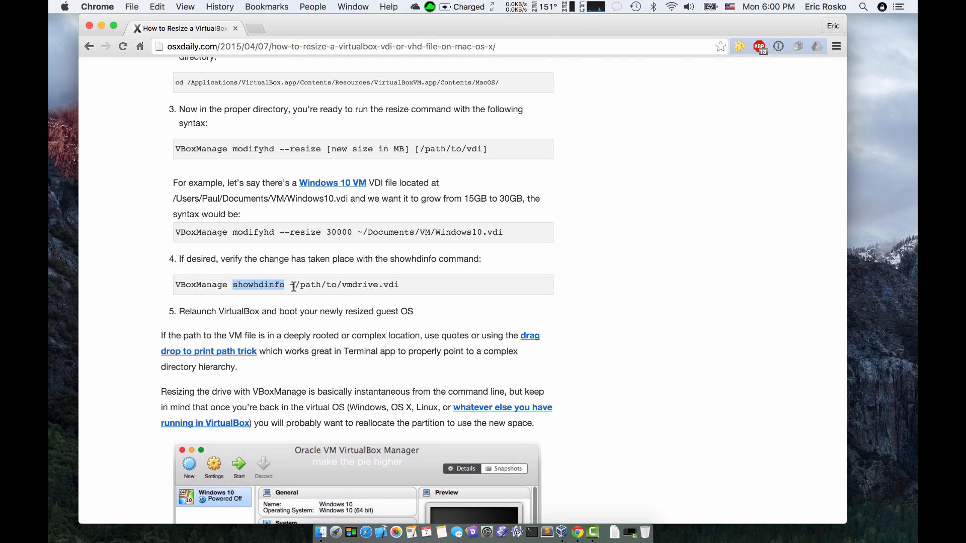
{"action": "left_click", "coordinate": [291, 286]}
{"action": "left_click_drag", "start_coordinate": [290, 286], "coordinate": [401, 286]}
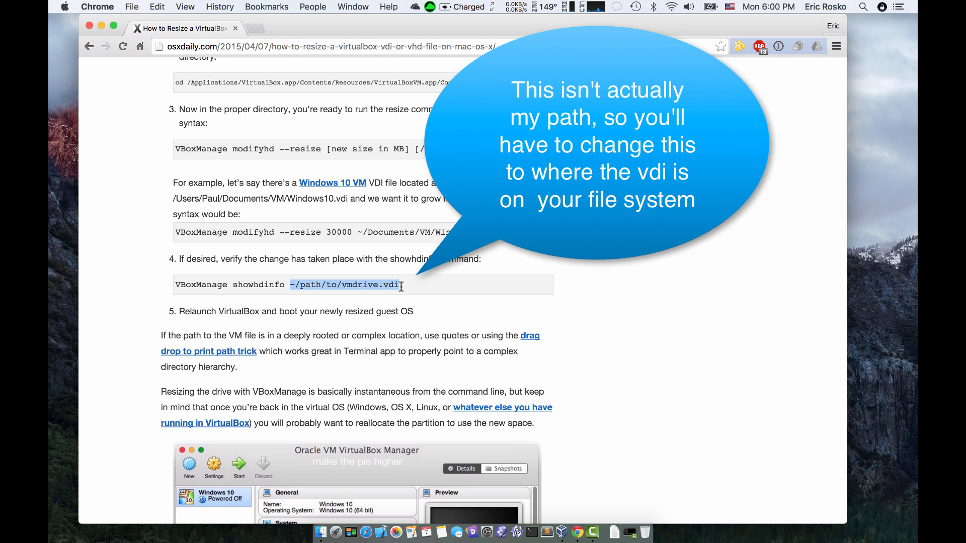
{"action": "left_click", "coordinate": [401, 287]}
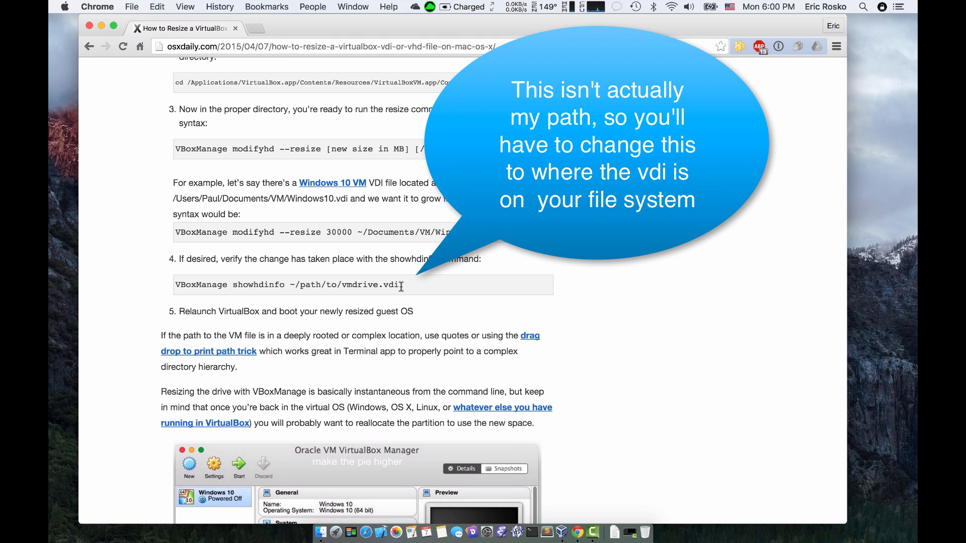
{"action": "left_click_drag", "start_coordinate": [401, 286], "coordinate": [290, 285]}
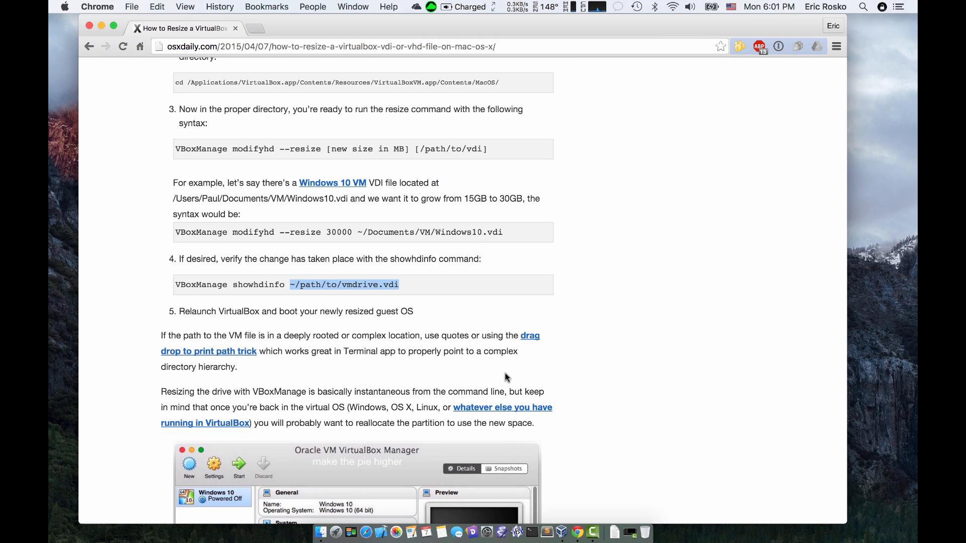
Step: Open a Terminal window beside the article, and copy the cd command for the VirtualBox app directory from step 2
{"action": "left_click", "coordinate": [536, 532]}
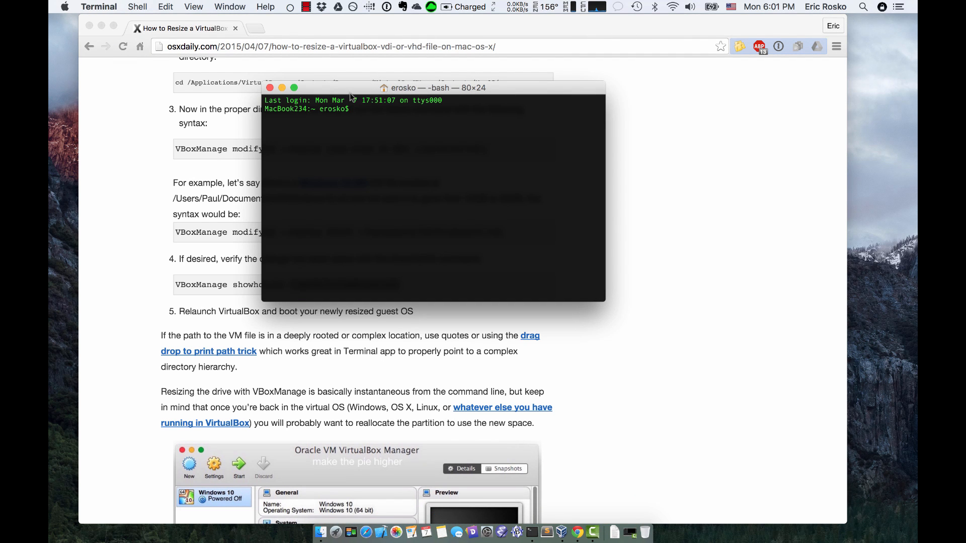
{"action": "left_click_drag", "start_coordinate": [349, 93], "coordinate": [505, 159]}
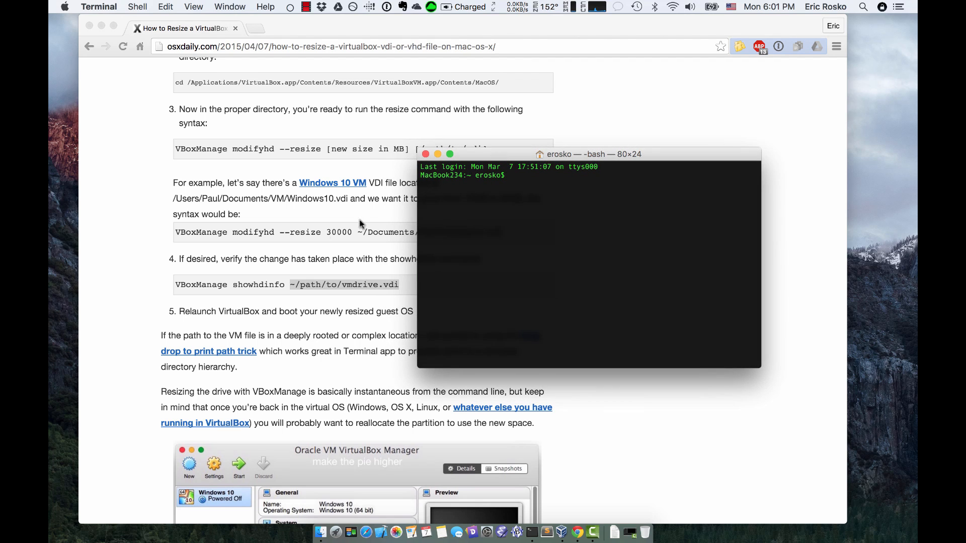
{"action": "scroll", "coordinate": [317, 157], "scroll_direction": "up", "scroll_amount": 1}
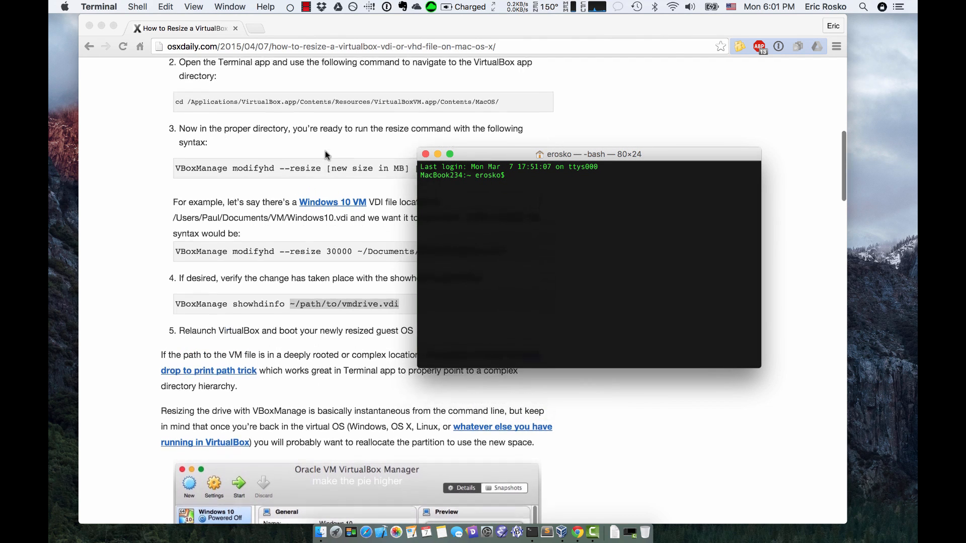
{"action": "scroll", "coordinate": [325, 151], "scroll_direction": "up", "scroll_amount": 1}
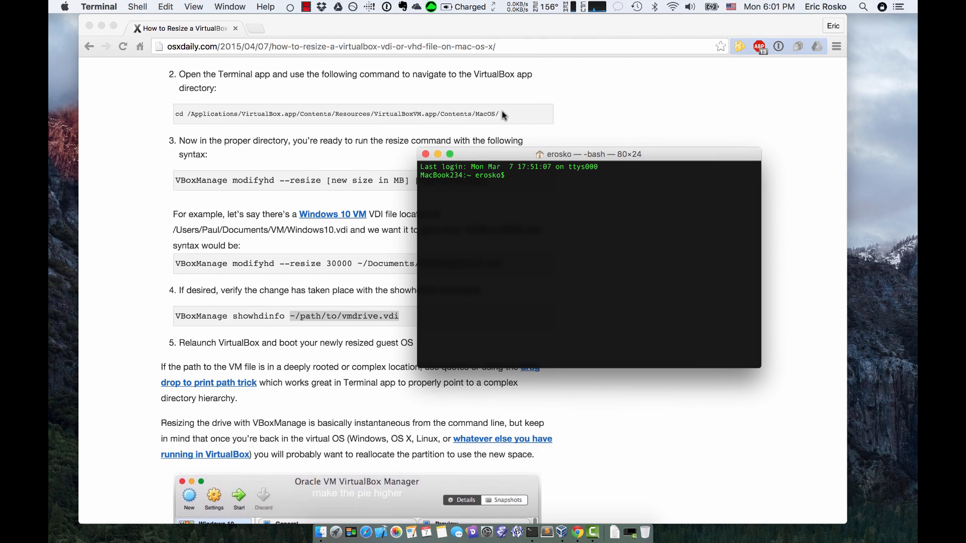
{"action": "scroll", "coordinate": [503, 115], "scroll_direction": "up", "scroll_amount": 2}
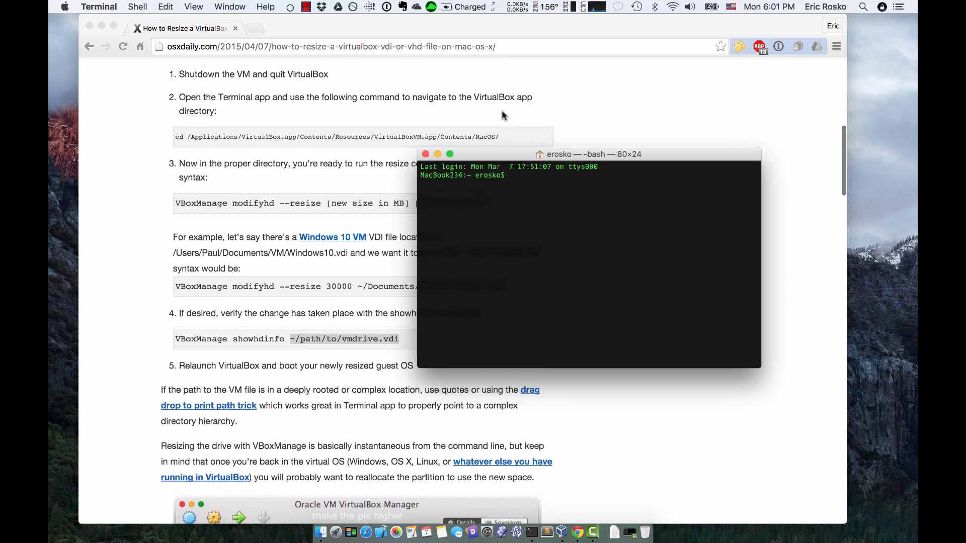
{"action": "left_click", "coordinate": [506, 136]}
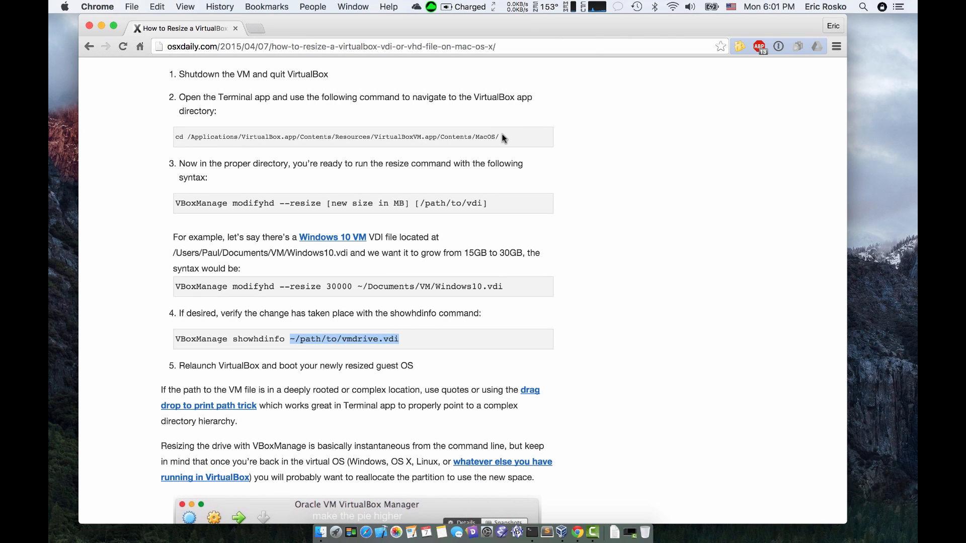
{"action": "left_click_drag", "start_coordinate": [500, 137], "coordinate": [176, 137]}
{"action": "key", "text": "super+c"}
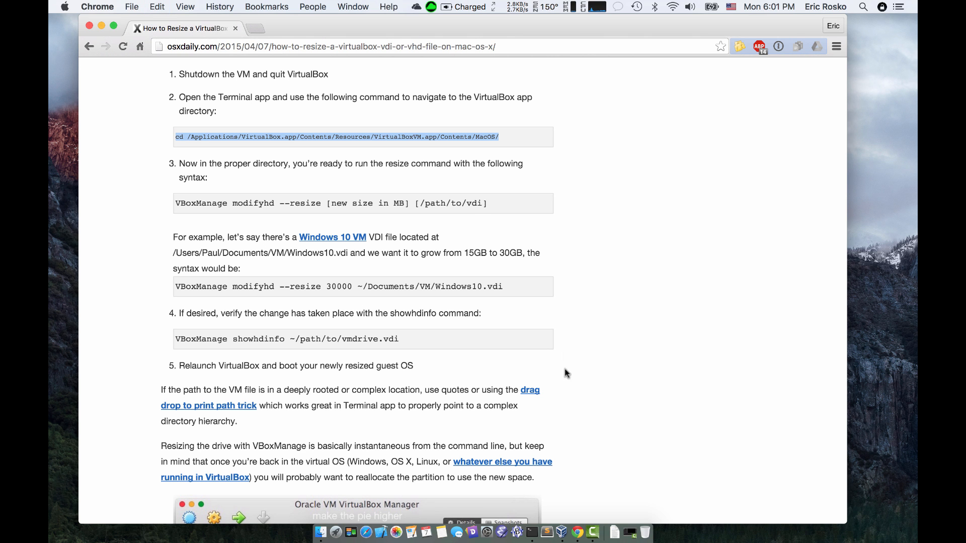
Step: Change the Terminal directory to /Applications/VirtualBox.app/Contents/Resources/VirtualBoxVM.app/Contents/MacOS/ and list its files
{"action": "left_click", "coordinate": [534, 533]}
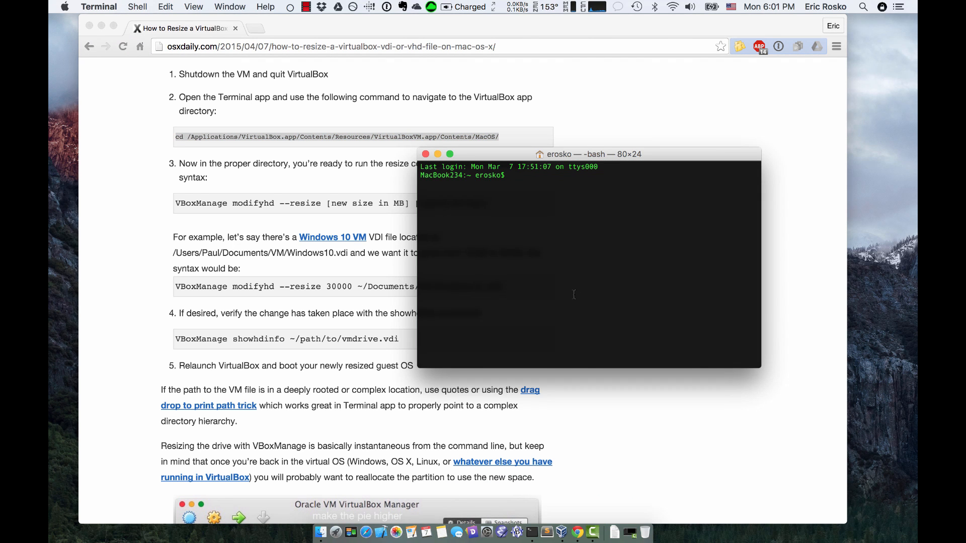
{"action": "key", "text": "super+v"}
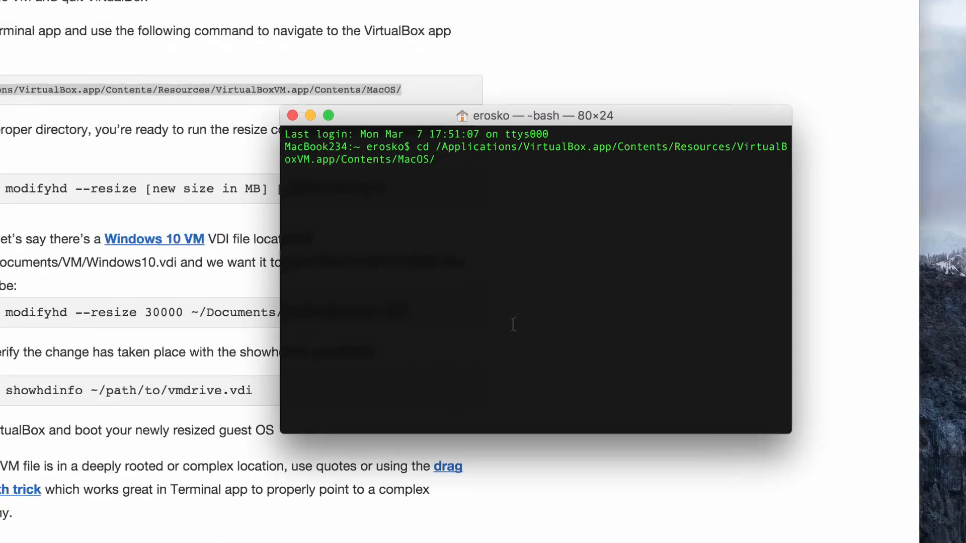
{"action": "key", "text": "Return"}
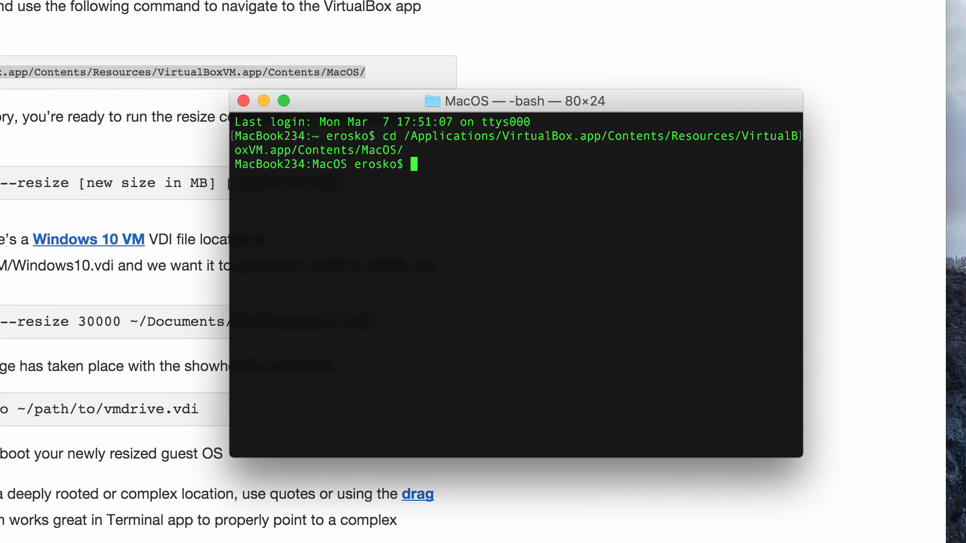
{"action": "type", "text": "ls"}
{"action": "key", "text": "Return"}
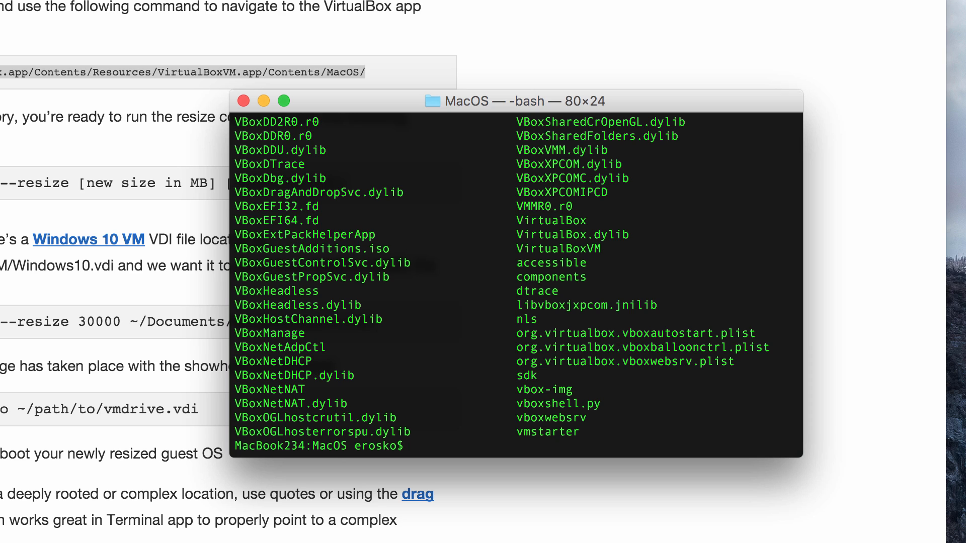
Step: Query the Windows 8 disk's information with VBoxManage showhdinfo ~/Documents/VirtualBoxVMs/win8-64.vdi
{"action": "type", "text": "VBoxM"}
{"action": "key", "text": "Tab"}
{"action": "left_click_drag", "start_coordinate": [421, 101], "coordinate": [407, 13]}
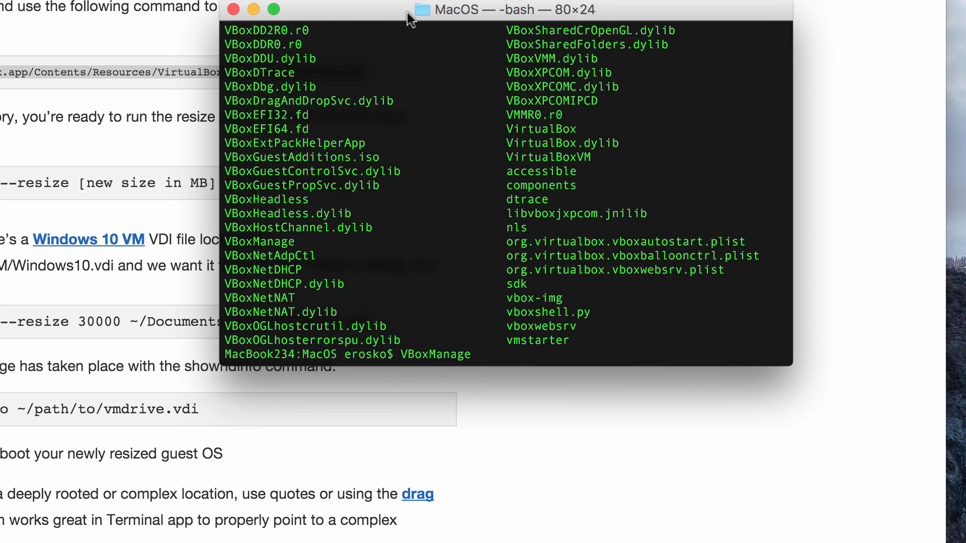
{"action": "type", "text": "showhdinfo"}
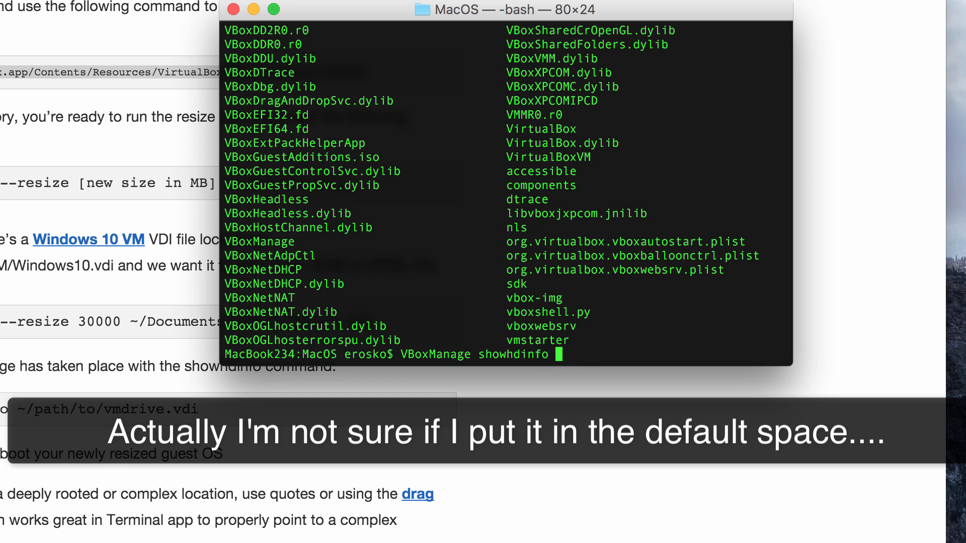
{"action": "type", "text": "~"}
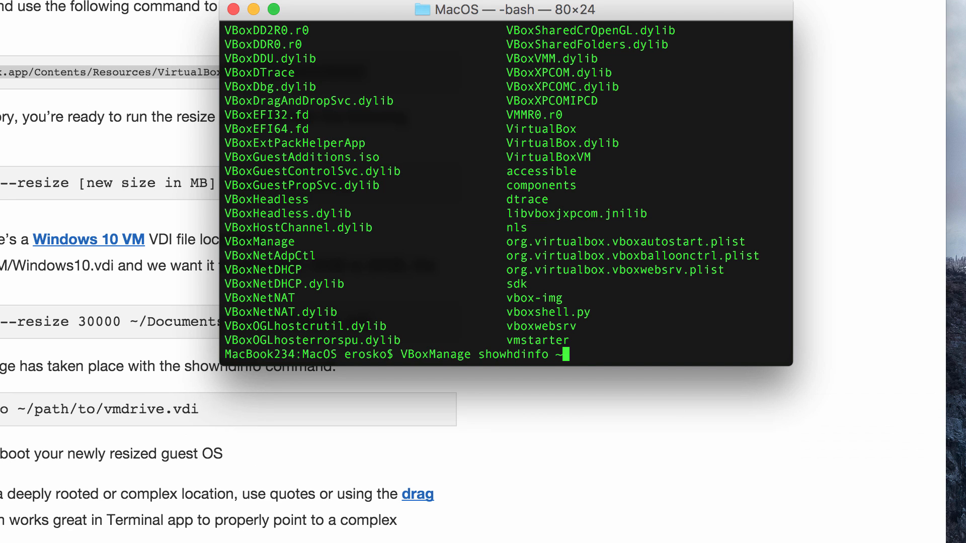
{"action": "type", "text": "/Documents/VirtualBoxVMs/"}
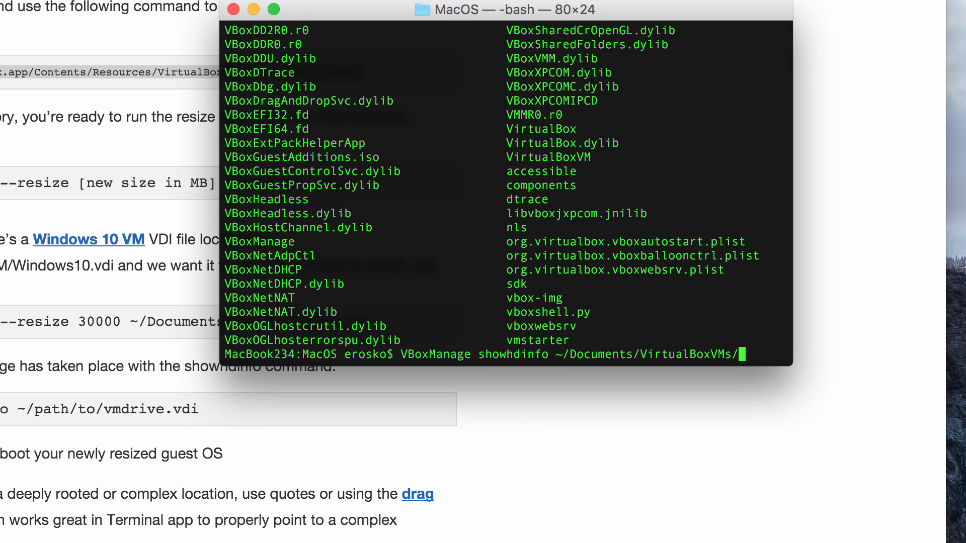
{"action": "type", "text": "win8"}
{"action": "key", "text": "Tab"}
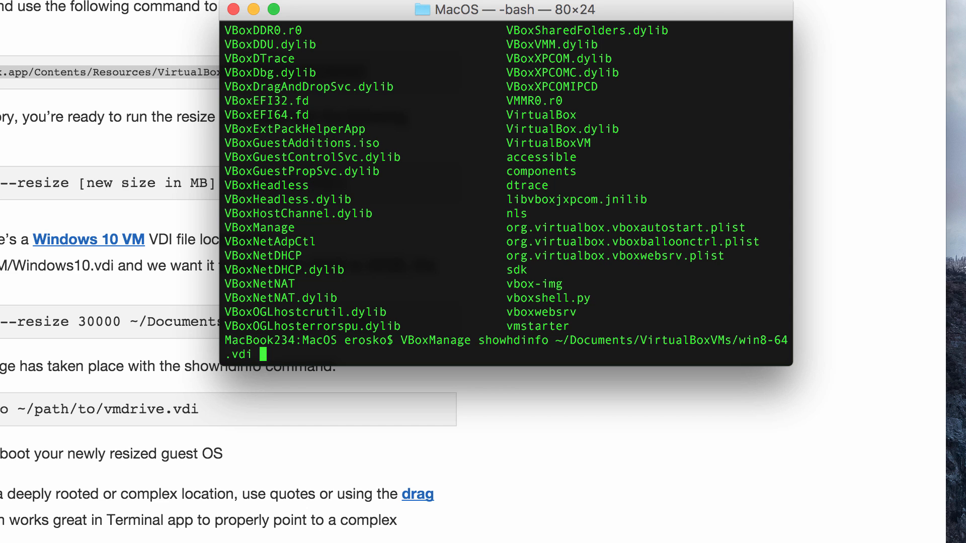
{"action": "key", "text": "Return"}
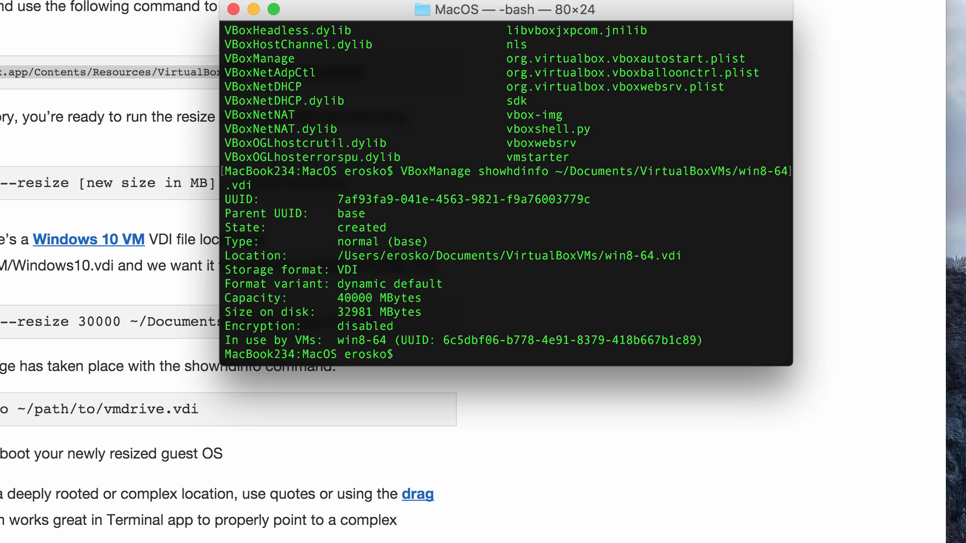
Step: Resize the Windows 8 disk to 45000 MB with VBoxManage modifyhd --resize 45000 ~/Documents/VirtualBoxVMs/win8-64.vdi, reusing the previous command line
{"action": "key", "text": "Up"}
{"action": "key", "text": "Left"}
{"action": "key", "text": "Left"}
{"action": "key", "text": "Left"}
{"action": "key", "text": "Left"}
{"action": "key", "text": "Left"}
{"action": "key", "text": "Left"}
{"action": "key", "text": "Left"}
{"action": "key", "text": "Left"}
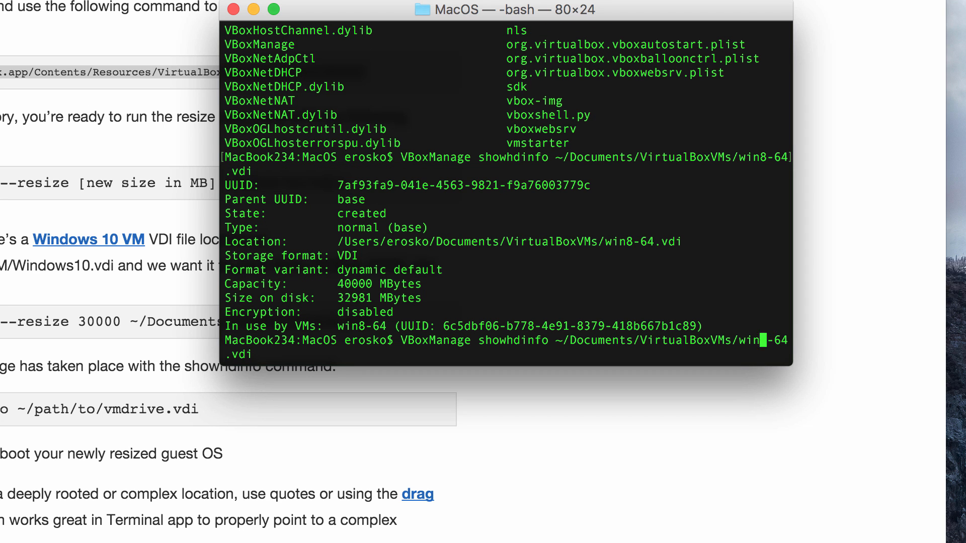
{"action": "key", "text": "Left"}
{"action": "key", "text": "Left"}
{"action": "key", "text": "Left"}
{"action": "key", "text": "Left"}
{"action": "key", "text": "Left"}
{"action": "key", "text": "Left"}
{"action": "key", "text": "Left"}
{"action": "key", "text": "Left"}
{"action": "key", "text": "Left"}
{"action": "key", "text": "Left"}
{"action": "key", "text": "Left"}
{"action": "key", "text": "Left"}
{"action": "key", "text": "Left"}
{"action": "key", "text": "Left"}
{"action": "key", "text": "Left"}
{"action": "key", "text": "Left"}
{"action": "key", "text": "Left"}
{"action": "key", "text": "Left"}
{"action": "key", "text": "Left"}
{"action": "key", "text": "Left"}
{"action": "key", "text": "Left"}
{"action": "key", "text": "Left"}
{"action": "key", "text": "Left"}
{"action": "key", "text": "Left"}
{"action": "key", "text": "Left"}
{"action": "key", "text": "Left"}
{"action": "key", "text": "Left"}
{"action": "key", "text": "Left"}
{"action": "key", "text": "Left"}
{"action": "key", "text": "Left"}
{"action": "key", "text": "BackSpace"}
{"action": "key", "text": "BackSpace"}
{"action": "key", "text": "BackSpace"}
{"action": "key", "text": "BackSpace"}
{"action": "key", "text": "BackSpace"}
{"action": "key", "text": "BackSpace"}
{"action": "key", "text": "BackSpace"}
{"action": "key", "text": "BackSpace"}
{"action": "key", "text": "BackSpace"}
{"action": "key", "text": "BackSpace"}
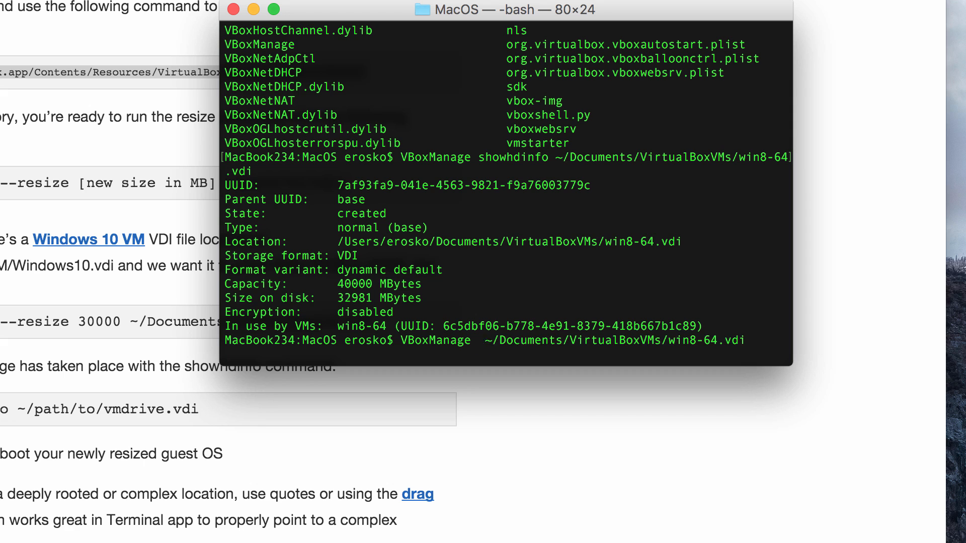
{"action": "type", "text": "modifyhd"}
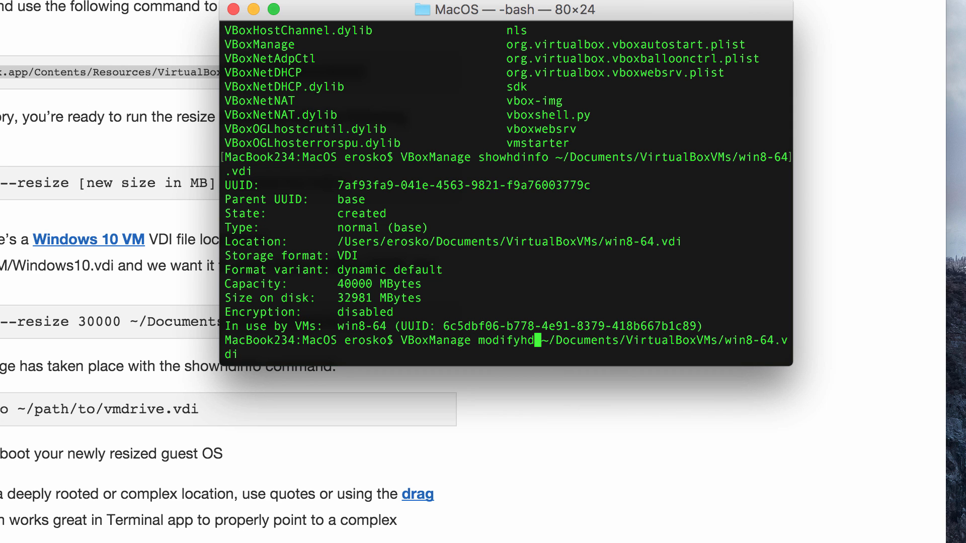
{"action": "type", "text": " -- "}
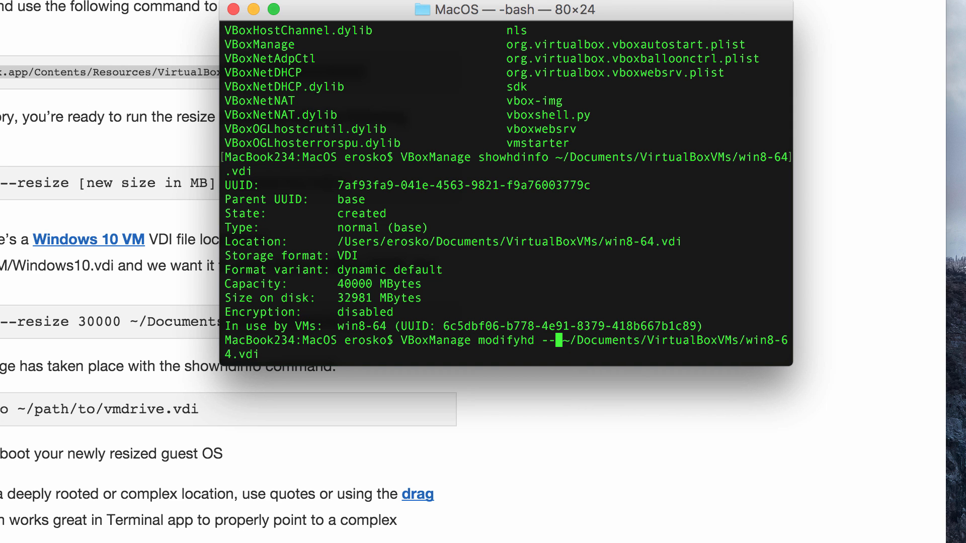
{"action": "type", "text": "resize "}
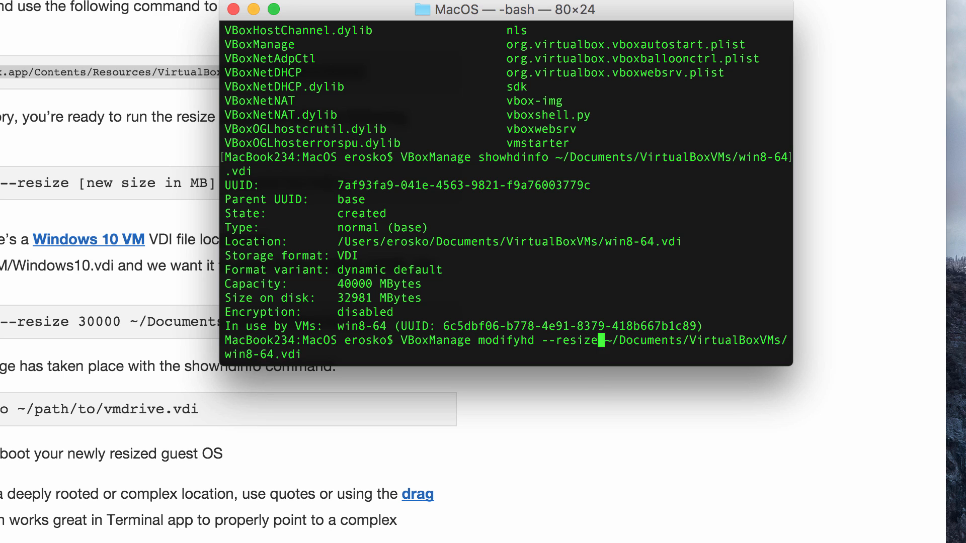
{"action": "type", "text": "45"}
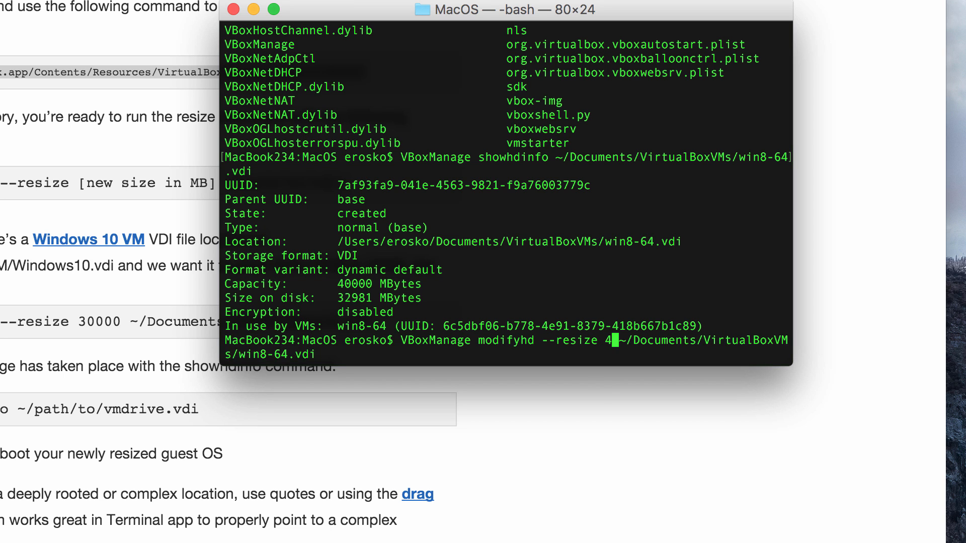
{"action": "type", "text": "000"}
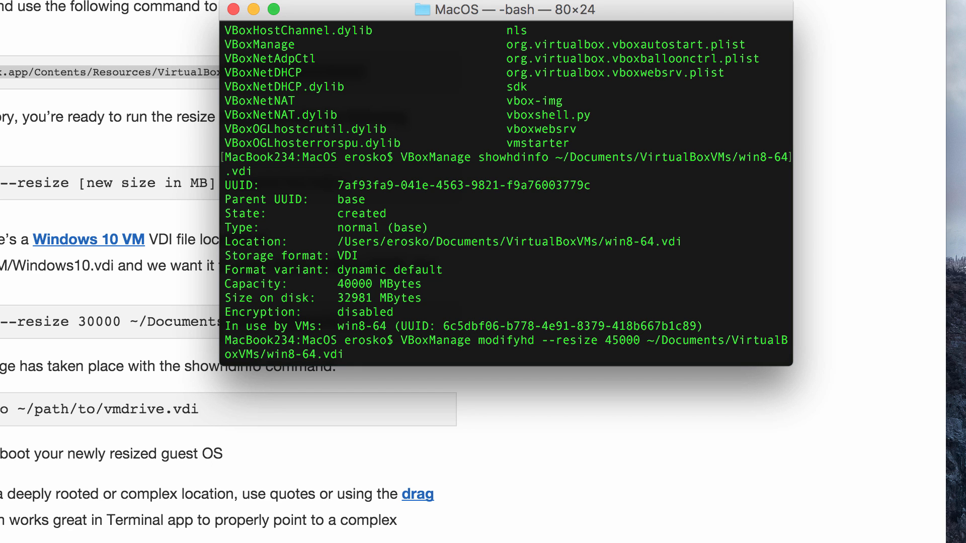
{"action": "key", "text": "Return"}
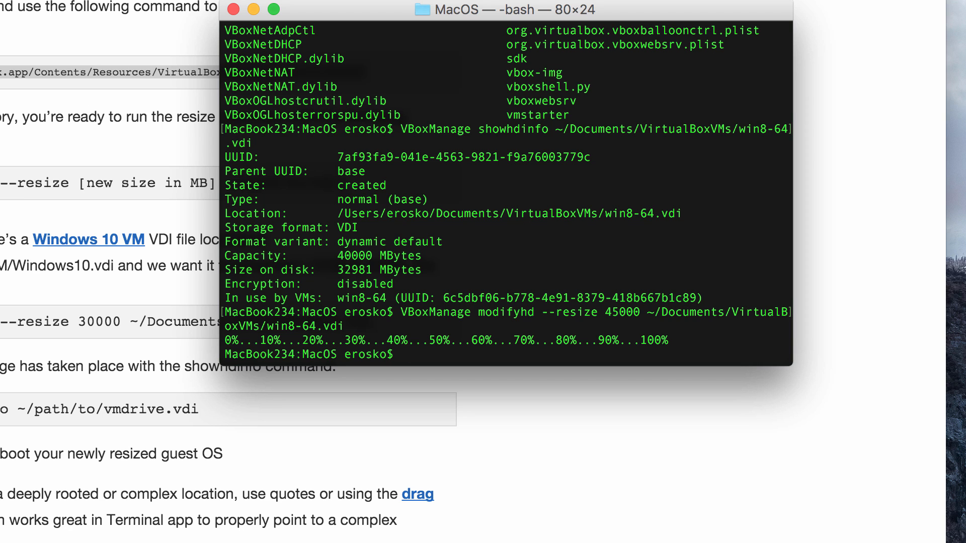
Step: Rerun VBoxManage showhdinfo on ~/Documents/VirtualBoxVMs/win8-64.vdi and check the disk's capacity
{"action": "key", "text": "Up"}
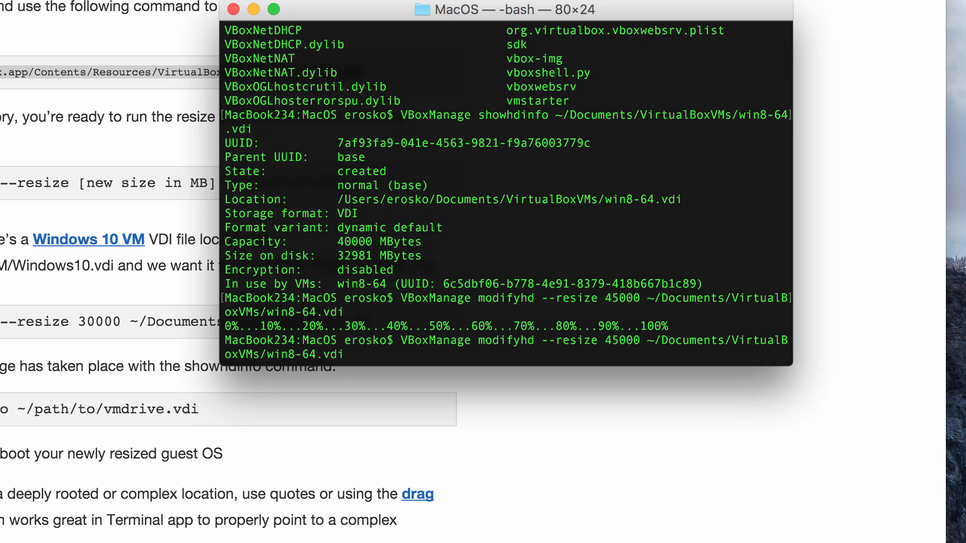
{"action": "key", "text": "Up"}
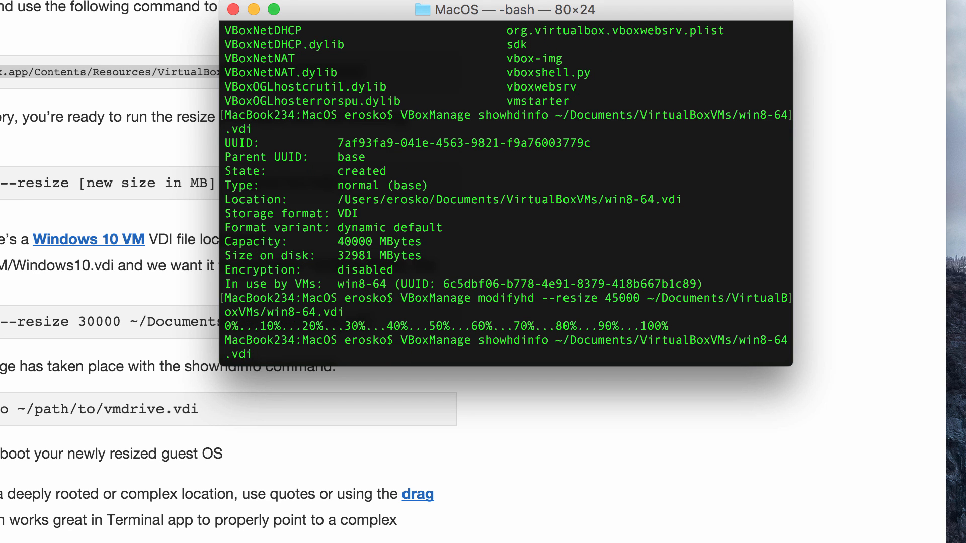
{"action": "key", "text": "Return"}
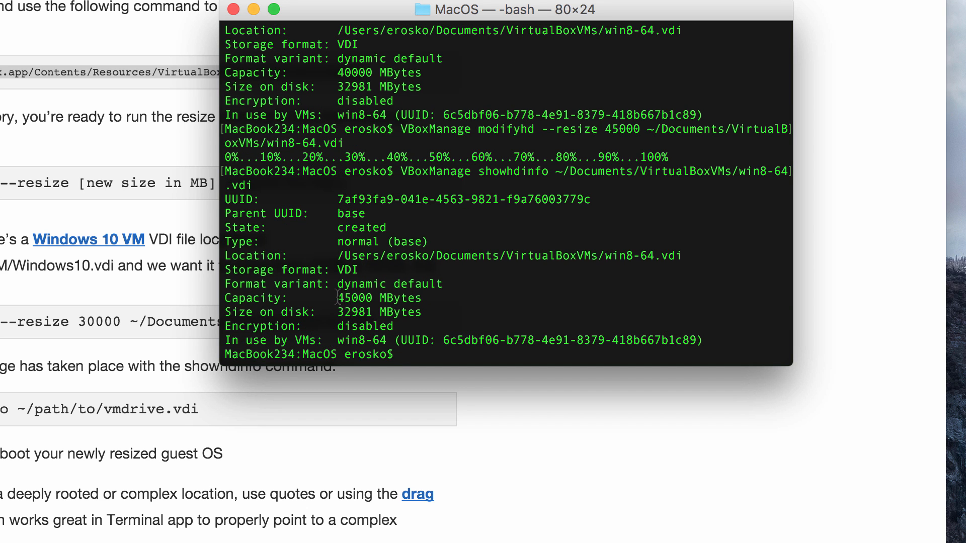
{"action": "left_click_drag", "start_coordinate": [336, 298], "coordinate": [421, 299]}
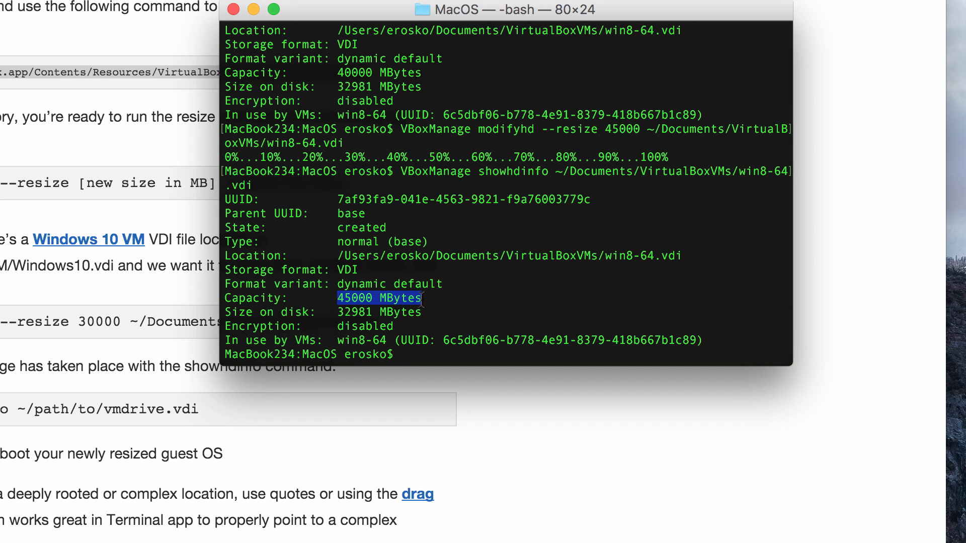
{"action": "left_click", "coordinate": [505, 294]}
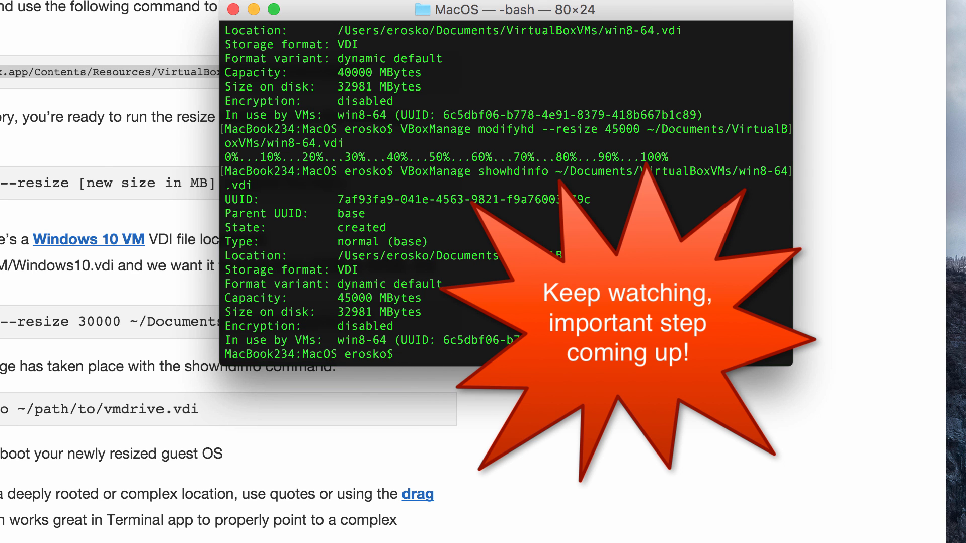
Step: Switch to the Windows 8 virtual machine, sign in with the account password, and view the drives under Computer
{"action": "key", "text": "super+Tab"}
{"action": "left_click", "coordinate": [245, 100]}
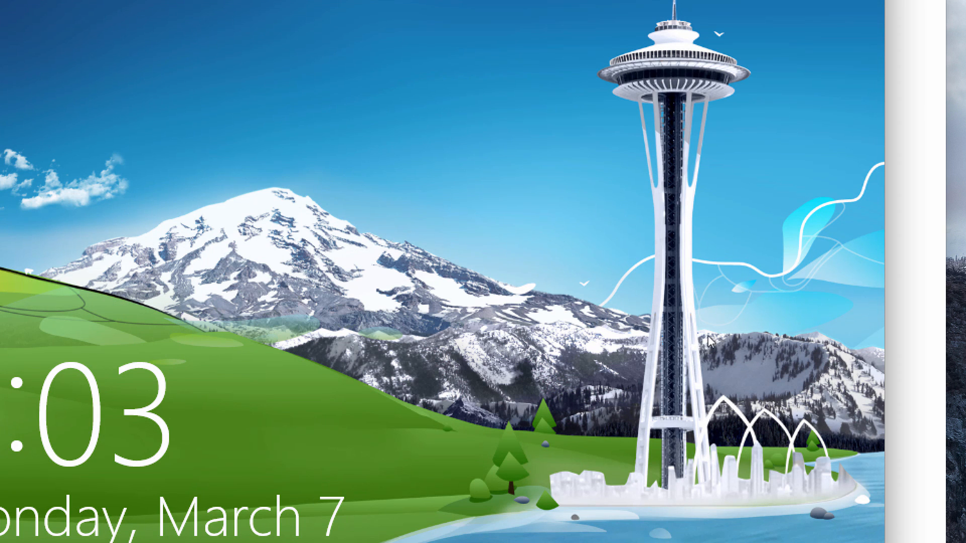
{"action": "left_click", "coordinate": [707, 336]}
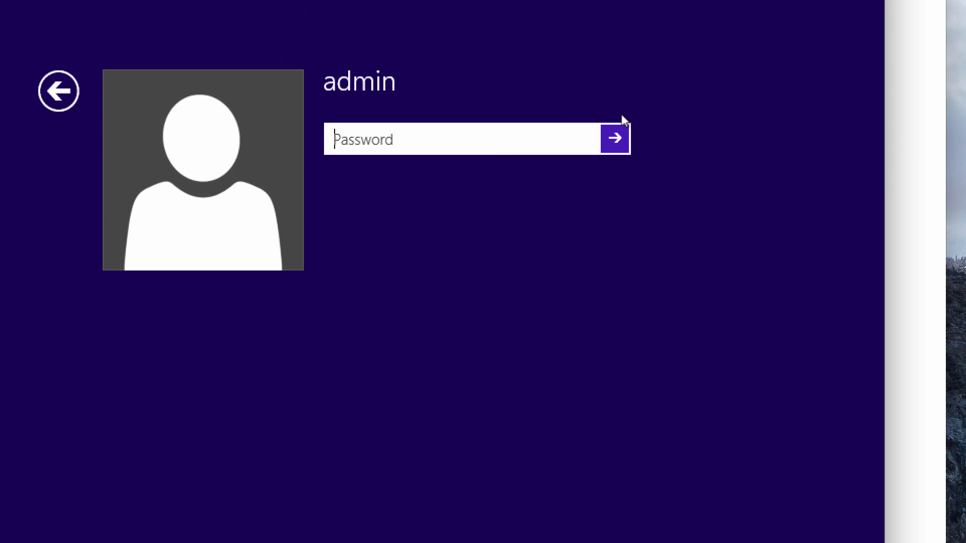
{"action": "type", "text": "*******"}
{"action": "key", "text": "Return"}
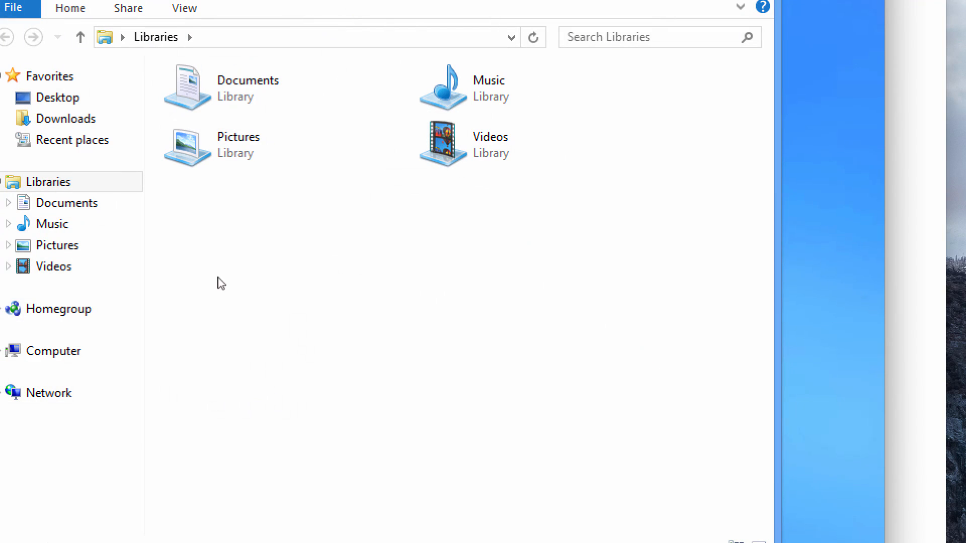
{"action": "left_click", "coordinate": [66, 351]}
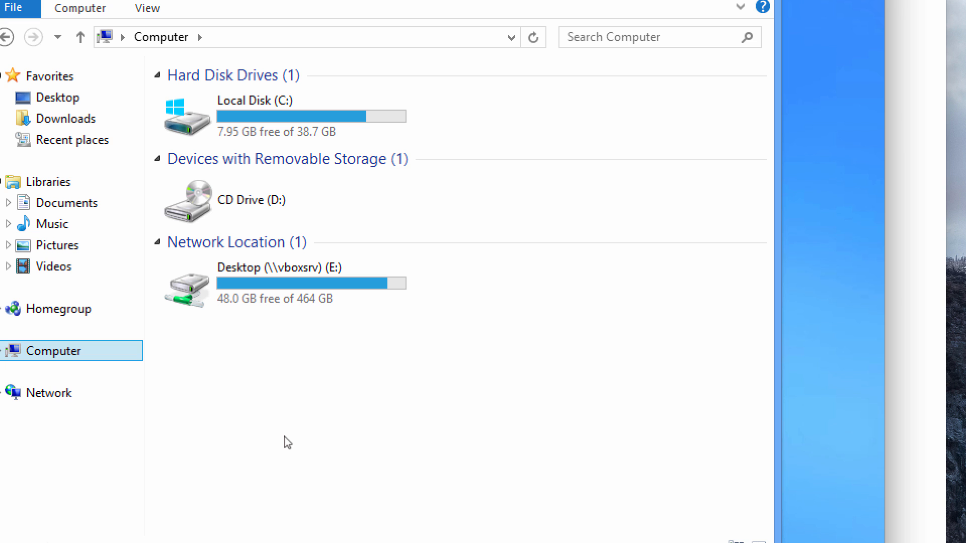
Step: Launch diskmgmt.msc in the Windows guest and enlarge the Disk Management window so all of Disk 0's partitions fit
{"action": "key", "text": "super"}
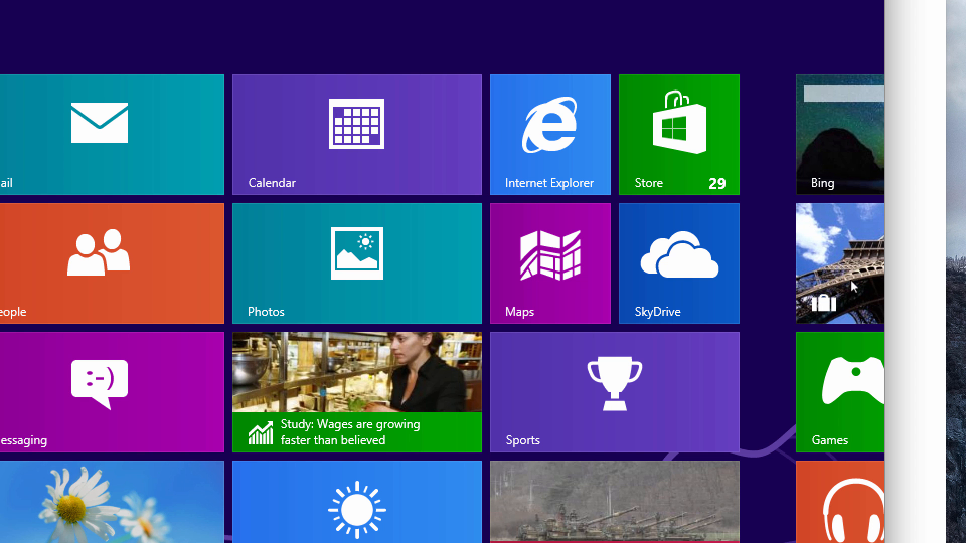
{"action": "type", "text": "disk"}
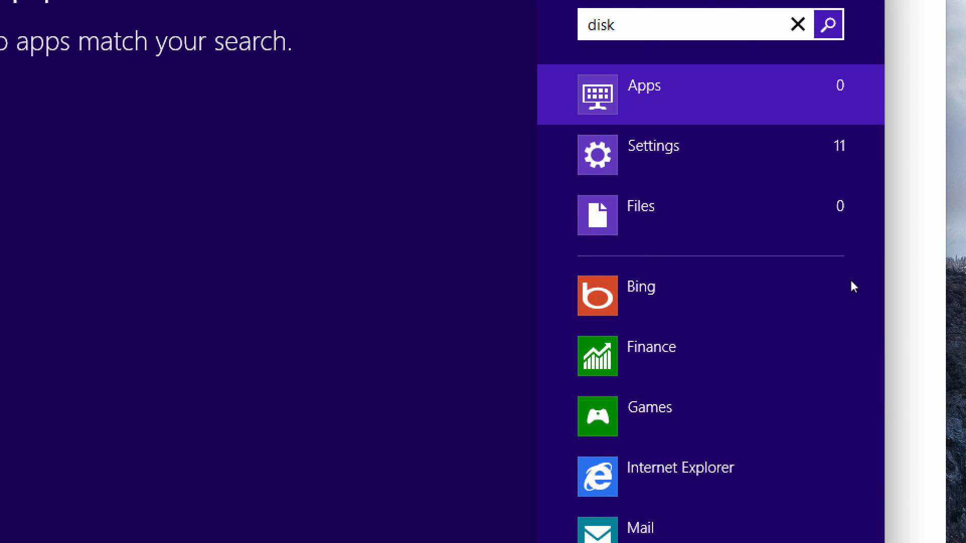
{"action": "type", "text": "mgmt.msc"}
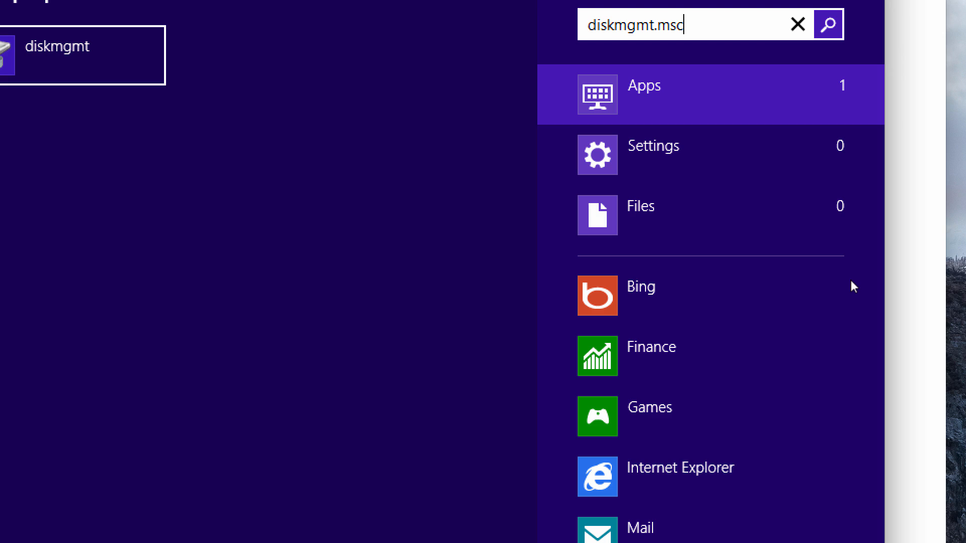
{"action": "key", "text": "Return"}
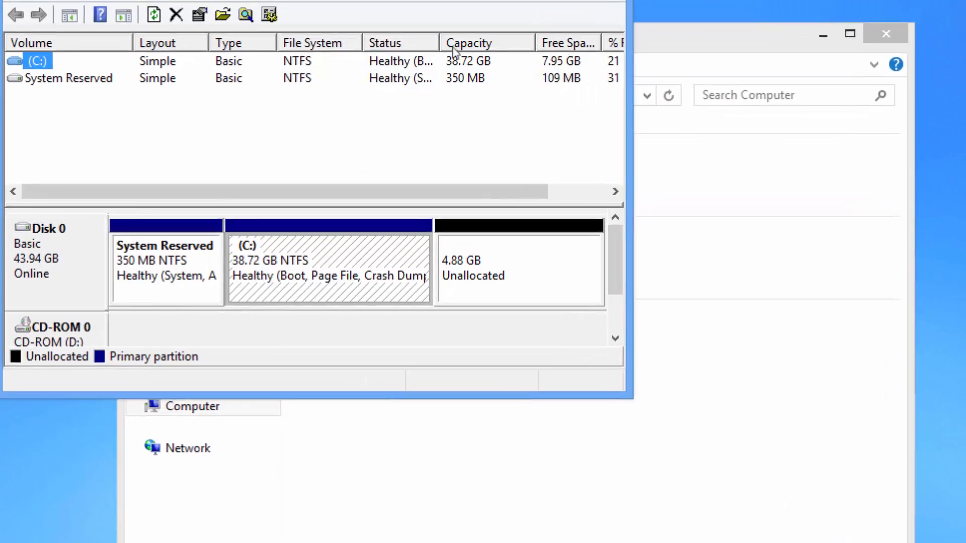
{"action": "left_click_drag", "start_coordinate": [382, 0], "coordinate": [450, 22]}
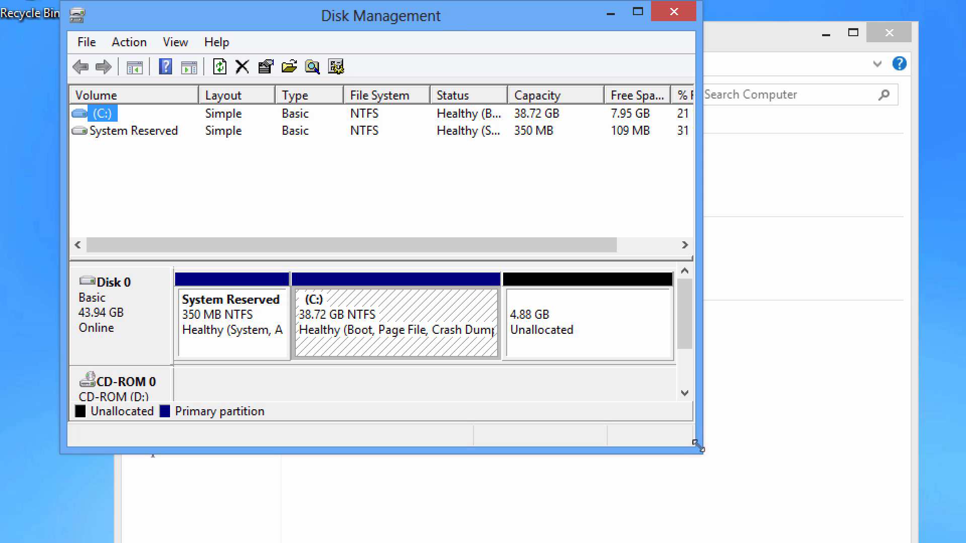
{"action": "left_click_drag", "start_coordinate": [705, 451], "coordinate": [914, 532]}
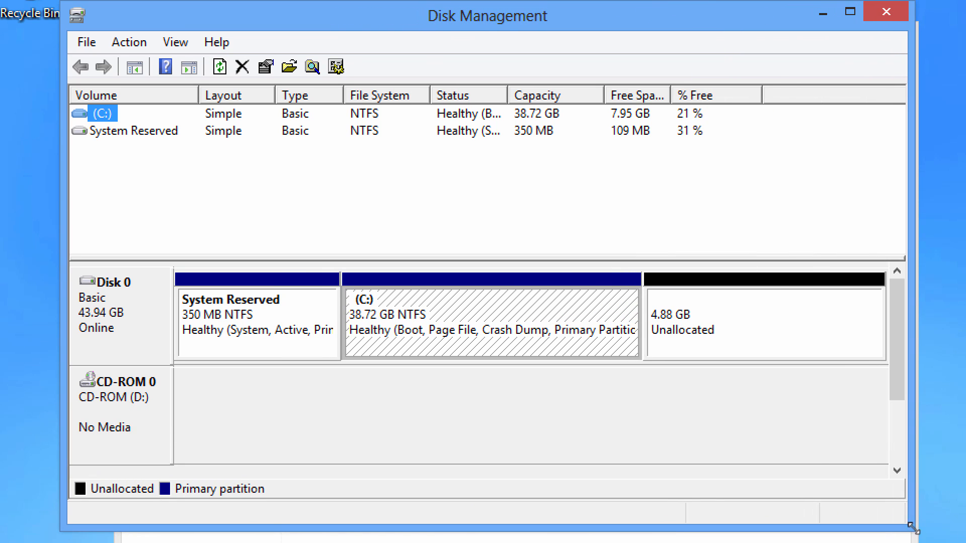
Step: Examine the unallocated space and the adjacent C: partition on Disk 0
{"action": "left_click", "coordinate": [696, 331]}
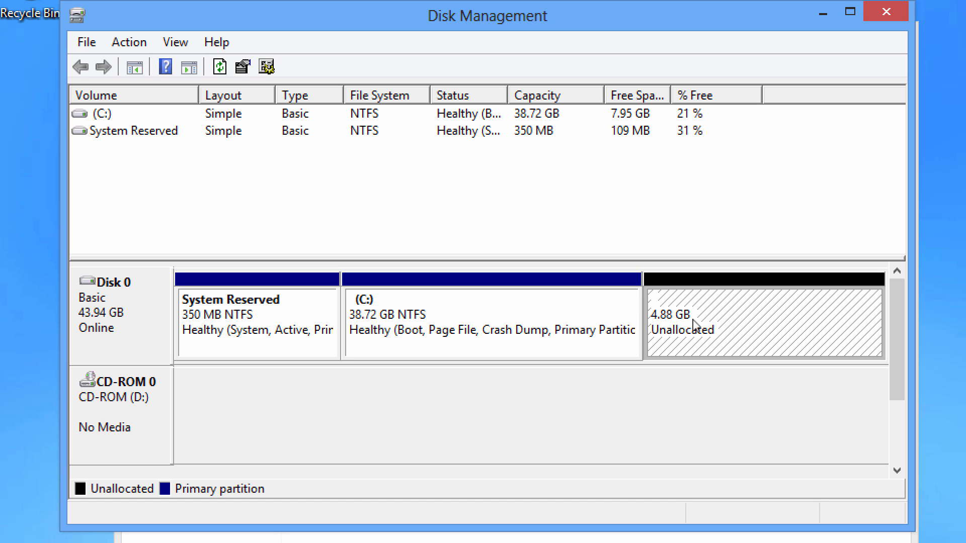
{"action": "left_click", "coordinate": [457, 301]}
{"action": "left_click", "coordinate": [716, 310]}
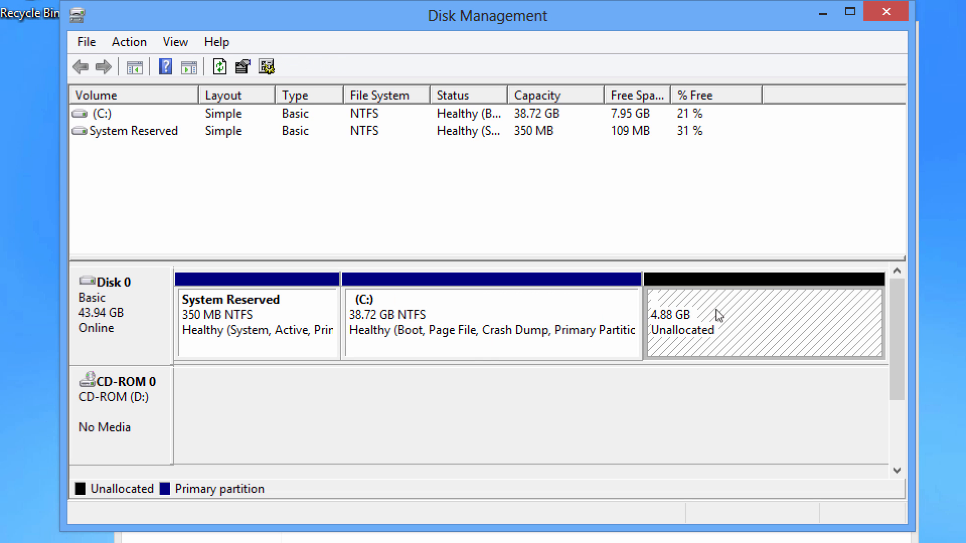
{"action": "left_click", "coordinate": [492, 330]}
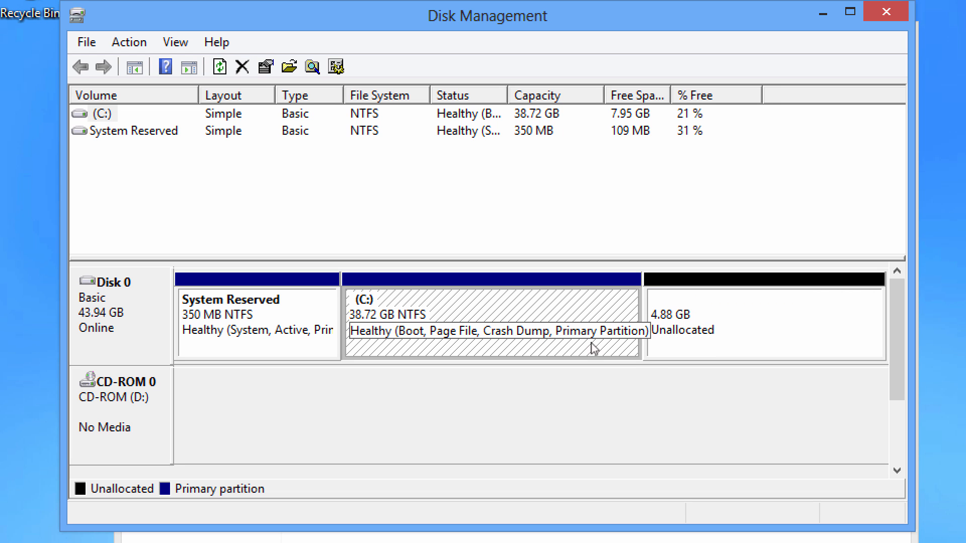
Step: Extend the C: volume with 5000 MB of unallocated space from Disk 0 using the Extend Volume Wizard
{"action": "right_click", "coordinate": [468, 310]}
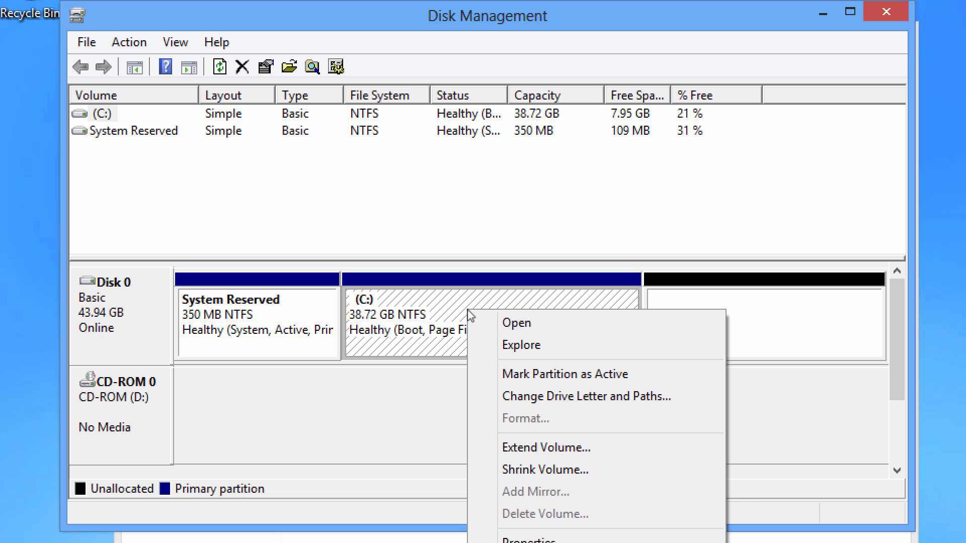
{"action": "left_click", "coordinate": [566, 448]}
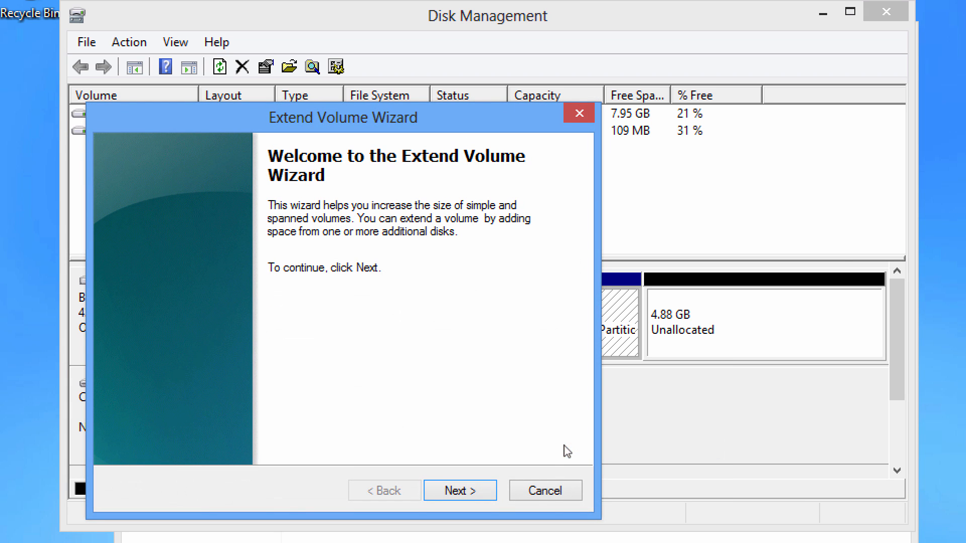
{"action": "left_click", "coordinate": [462, 487]}
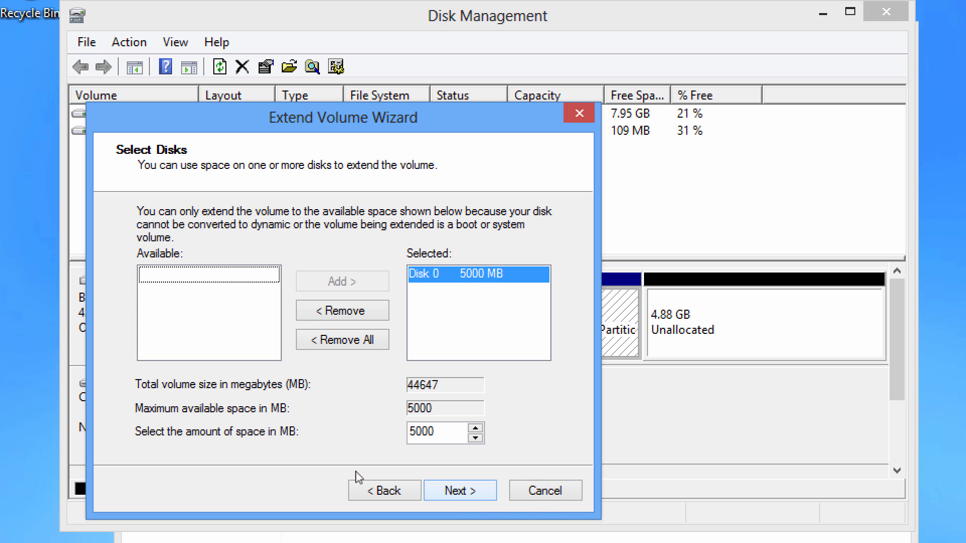
{"action": "left_click", "coordinate": [456, 490]}
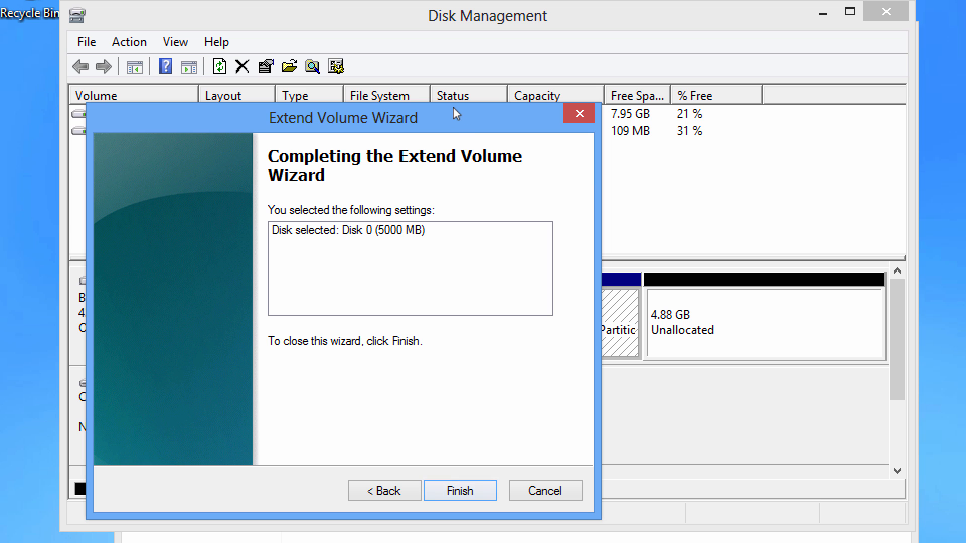
{"action": "left_click", "coordinate": [460, 491]}
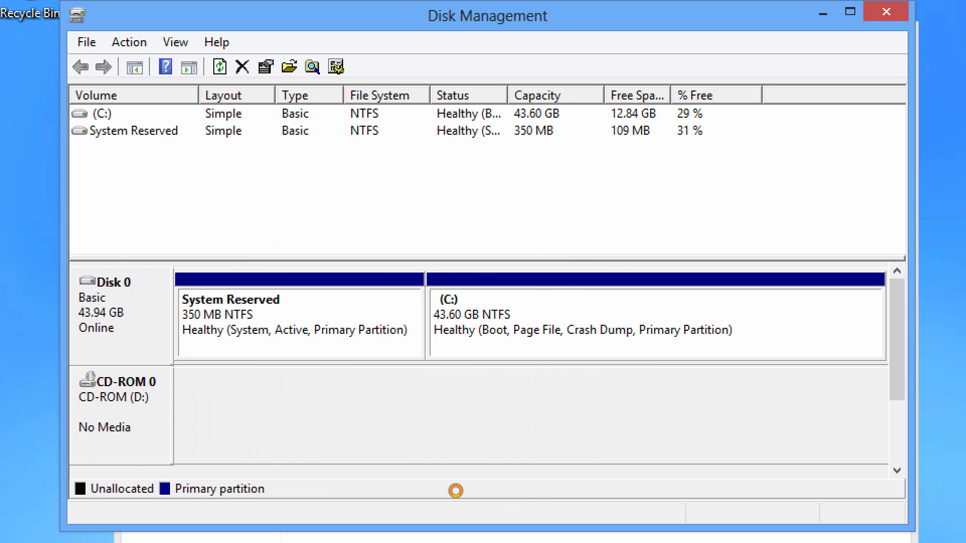